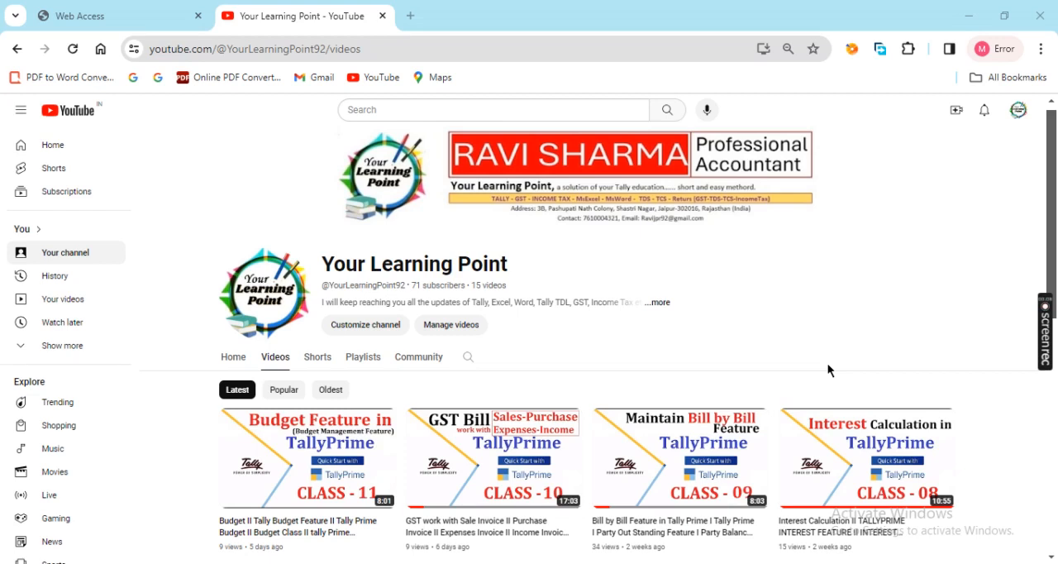
scroll(827, 369, "down", 3)
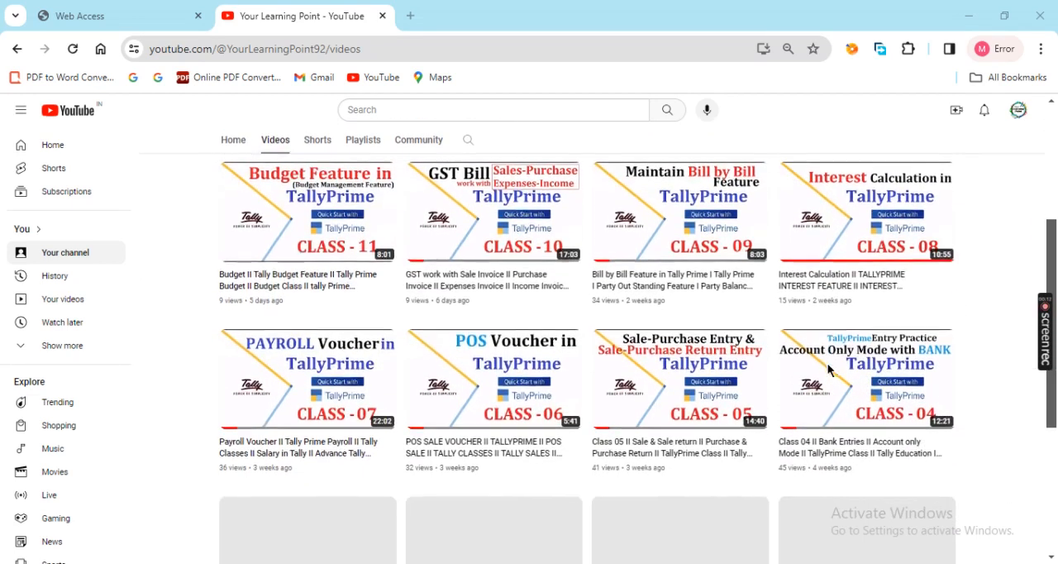
scroll(827, 368, "up", 2)
scroll(829, 369, "up", 1)
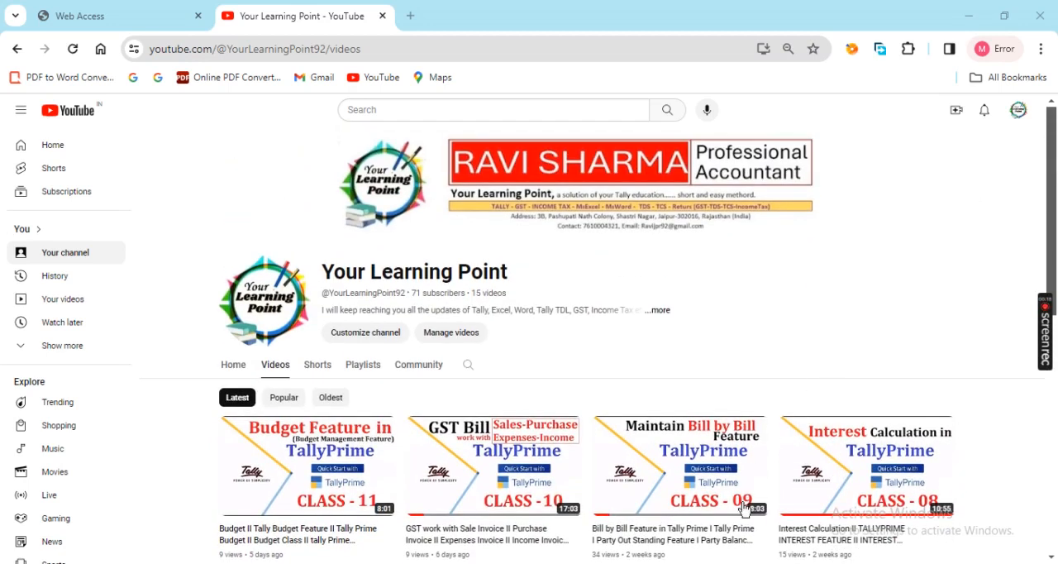
Switch to the Excel example workbook and enter 10 in cell D12 and 2 in cell D13
key("alt+Tab")
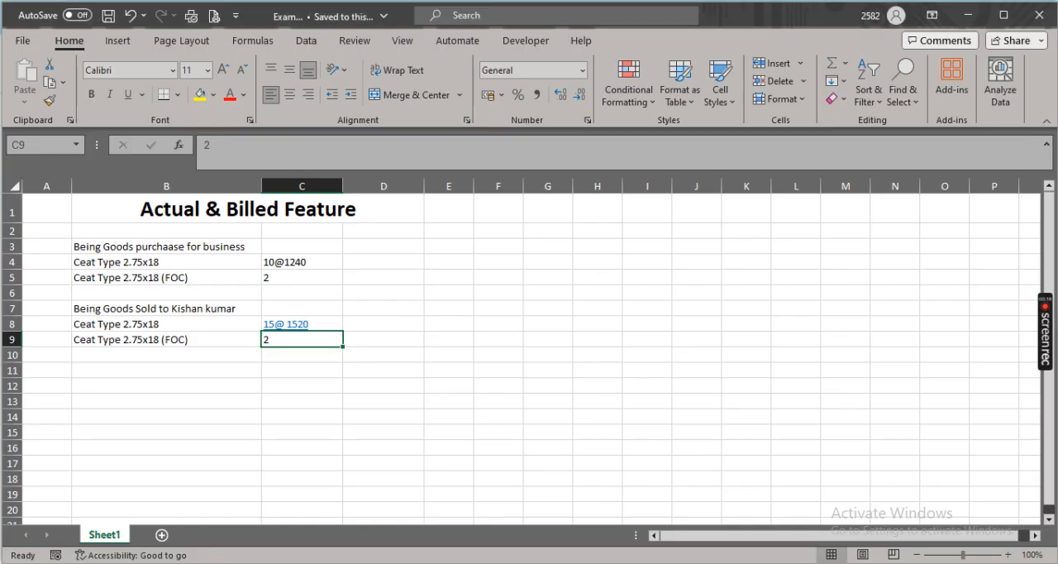
left_click(461, 369)
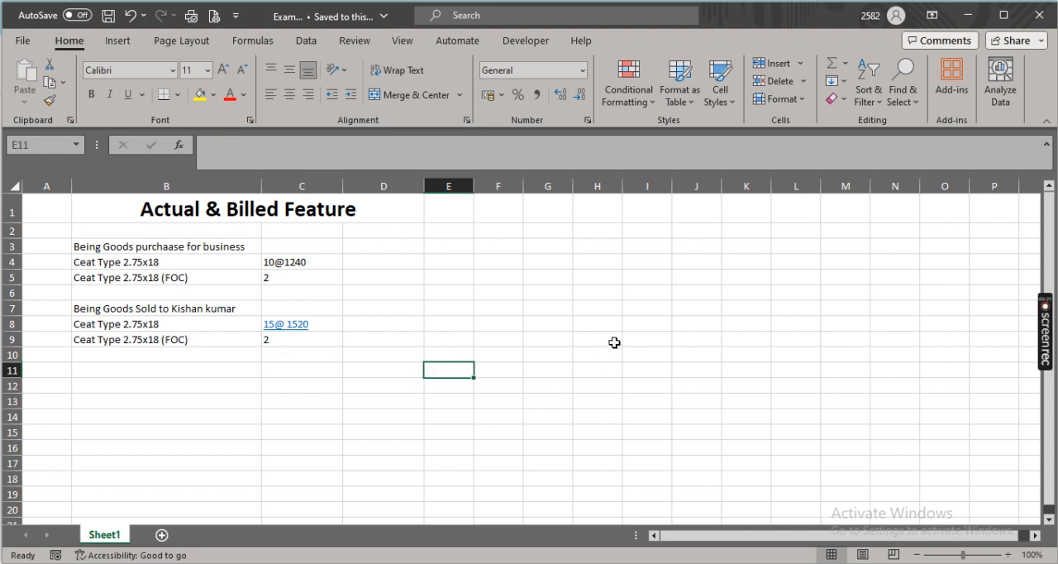
scroll(614, 343, "down", 3)
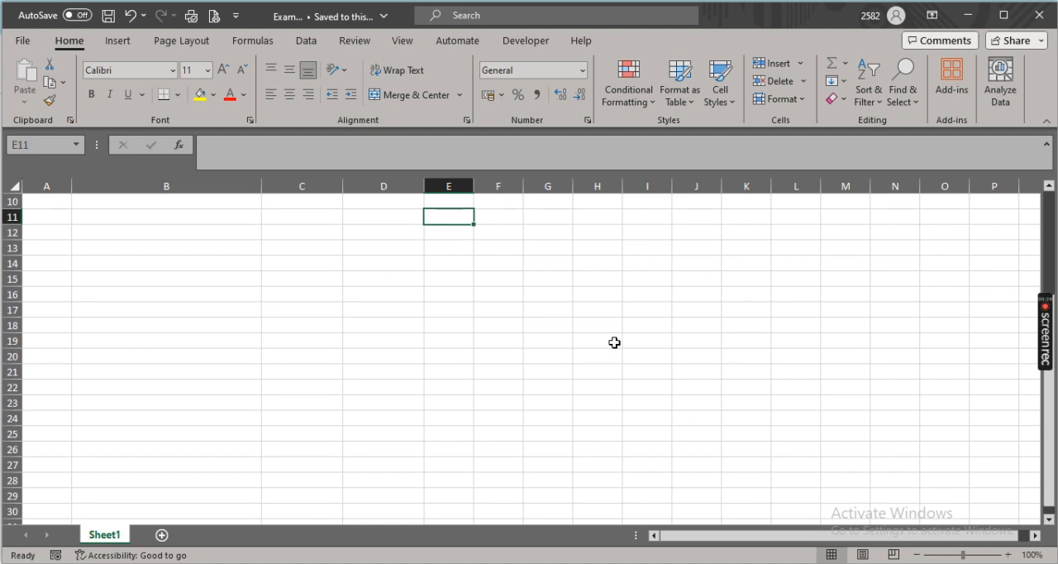
key("Left")
key("Down")
type("10")
key("Return")
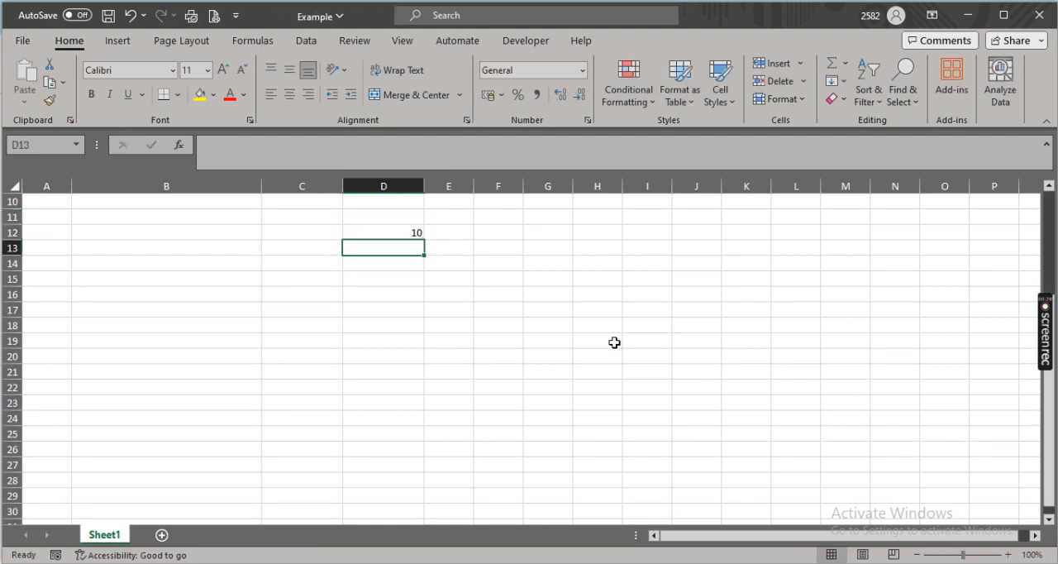
type("2")
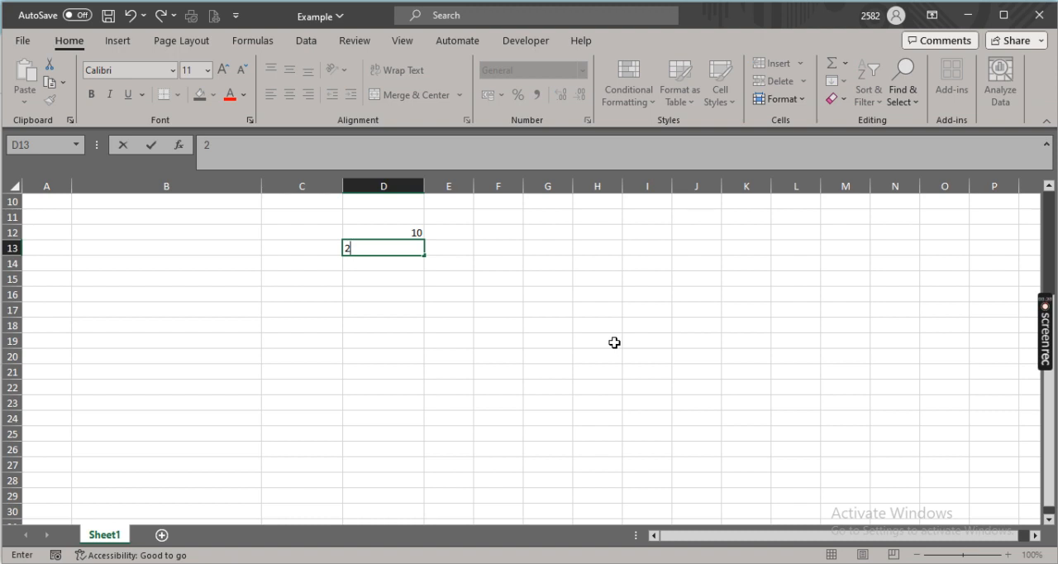
key("Tab")
key("Left")
key("Left")
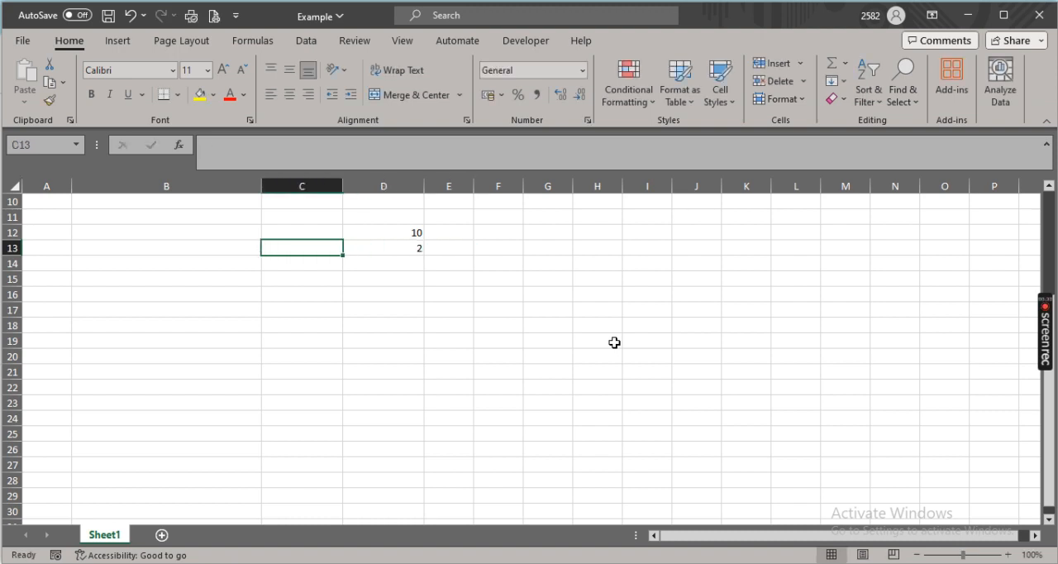
Enter 10 in cell E12 and 12 in cell E13 beside the existing quantities
key("Right")
key("Right")
key("Up")
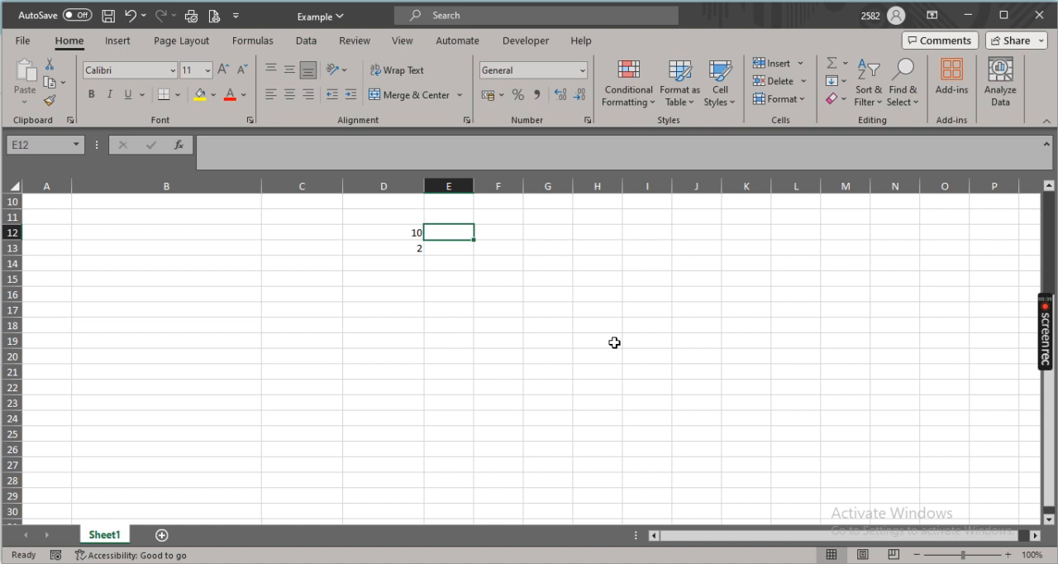
type("10")
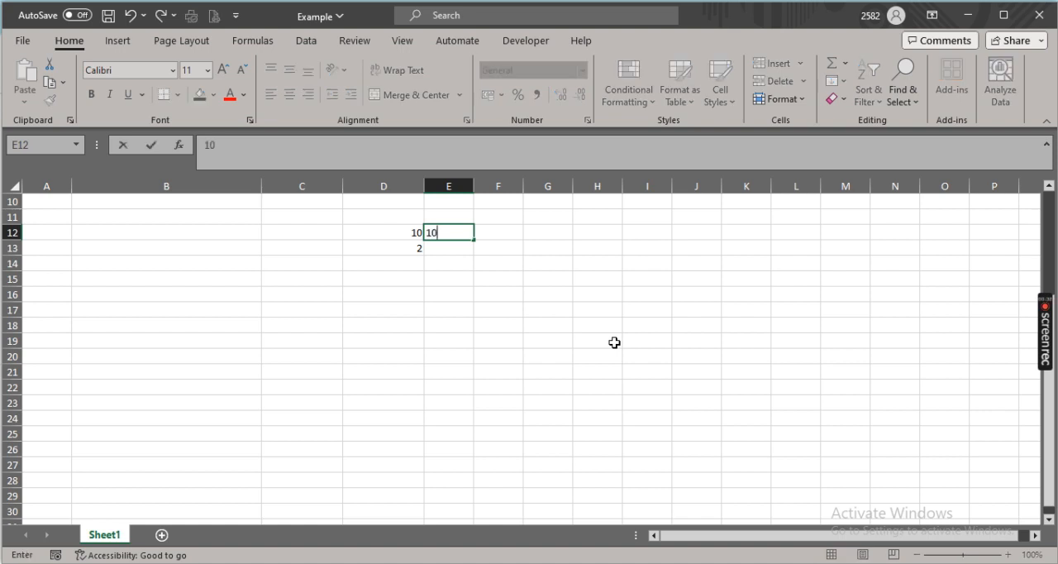
key("Return")
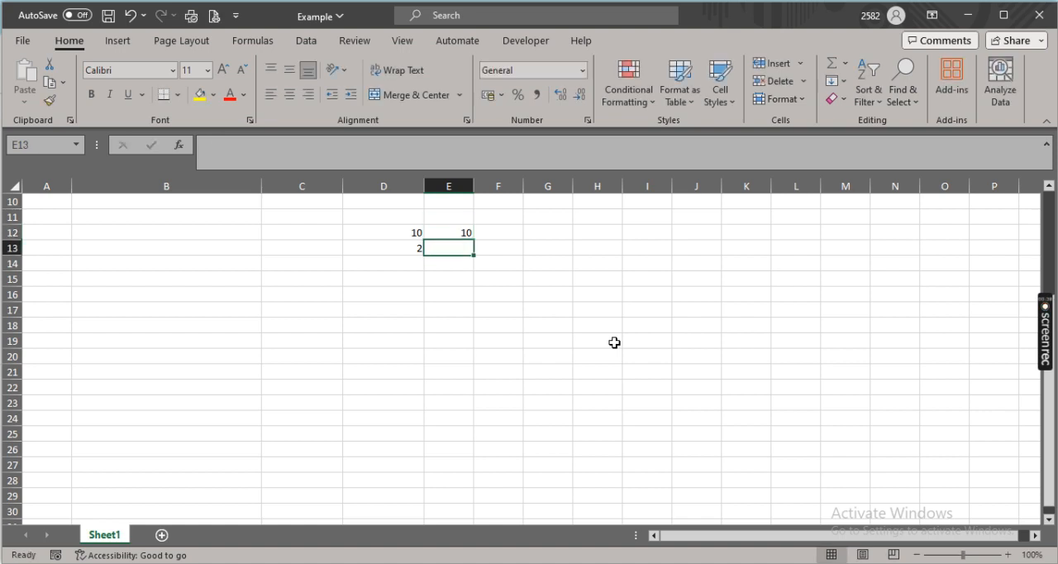
type("12")
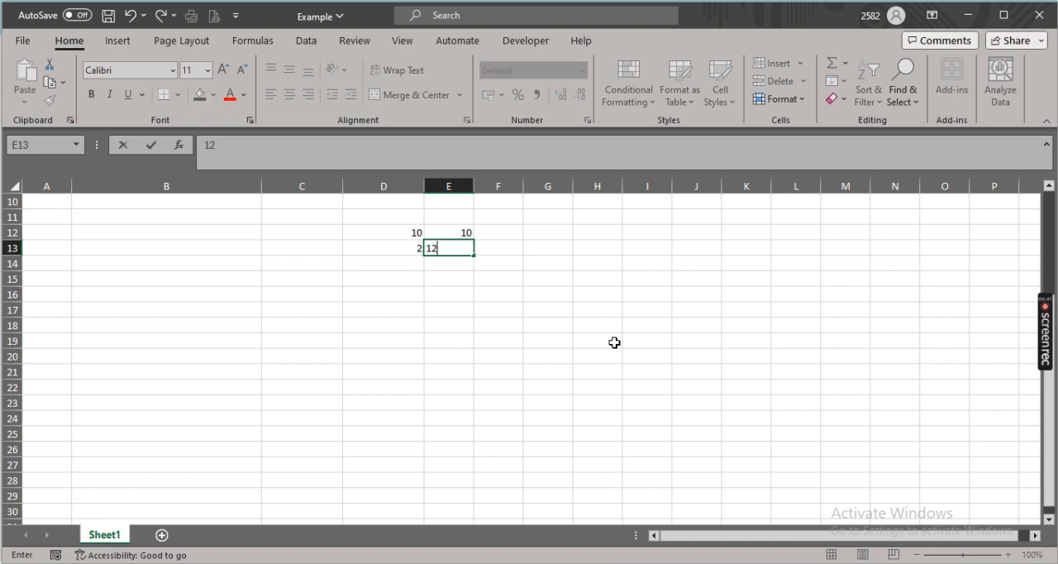
key("ctrl+Return")
key("Right")
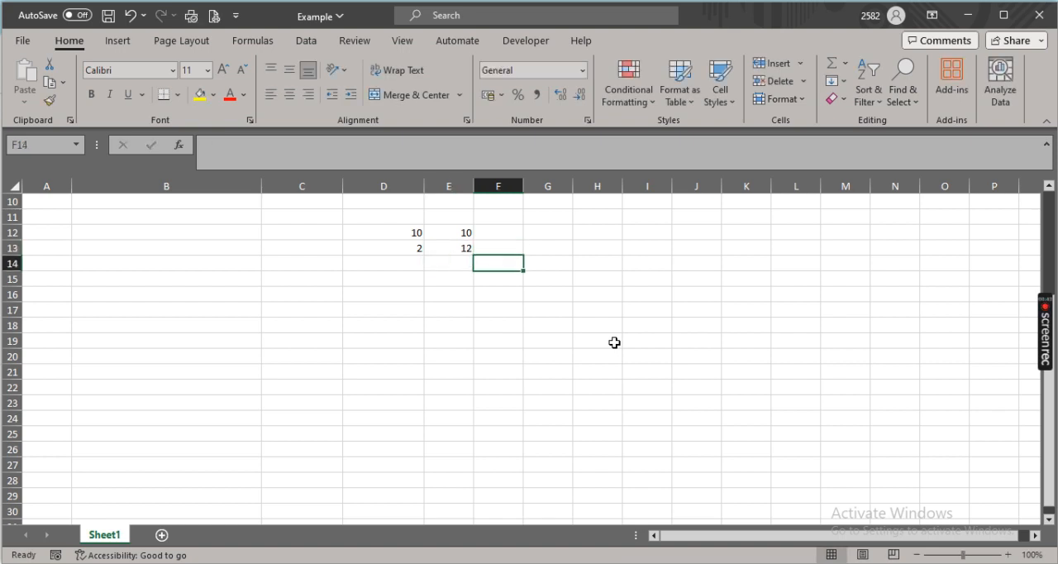
Clear the illustrative quantities from cells D12:E13 and return to the purchase and sale examples
key("Up")
key("Left")
key("Right")
key("Down")
key("Left")
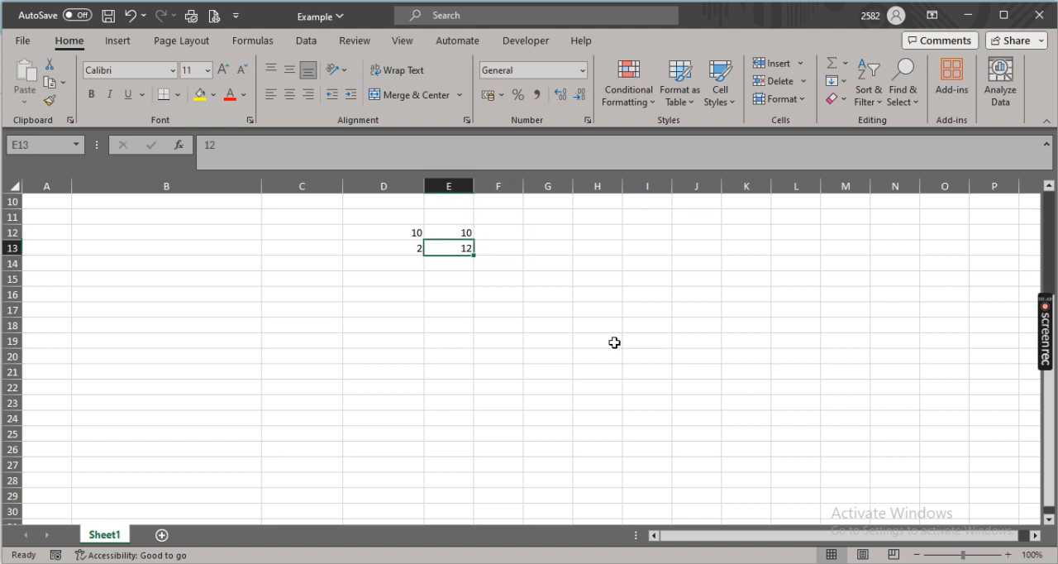
key("Up")
key("Left")
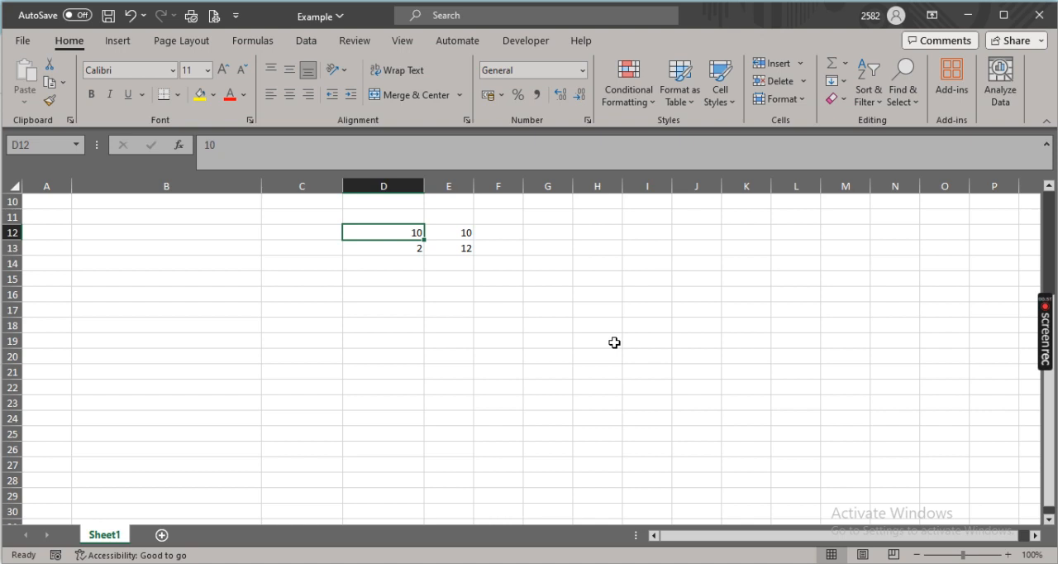
key("shift+Right")
key("shift+Down")
key("Delete")
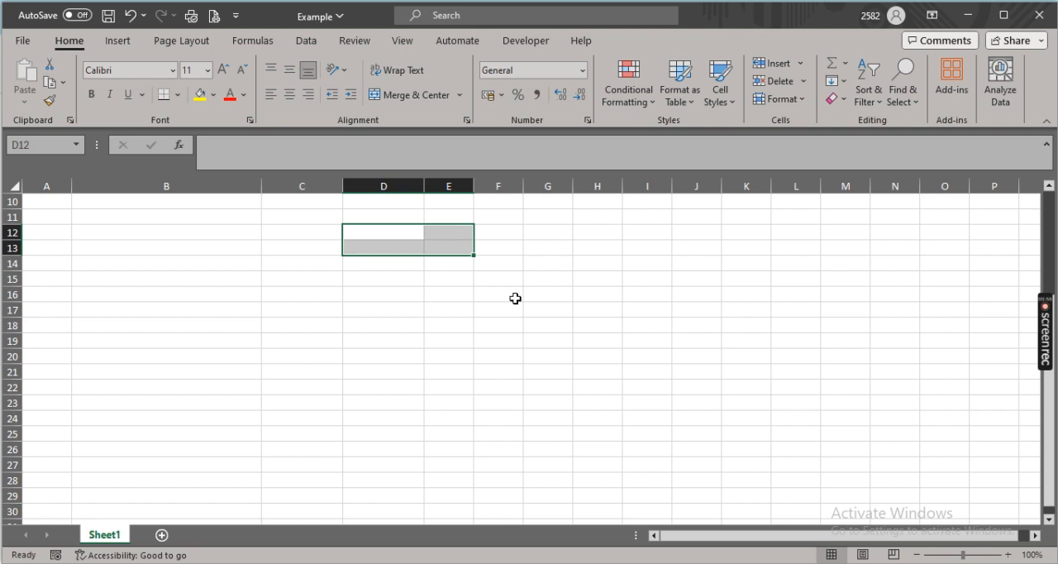
scroll(514, 299, "up", 1)
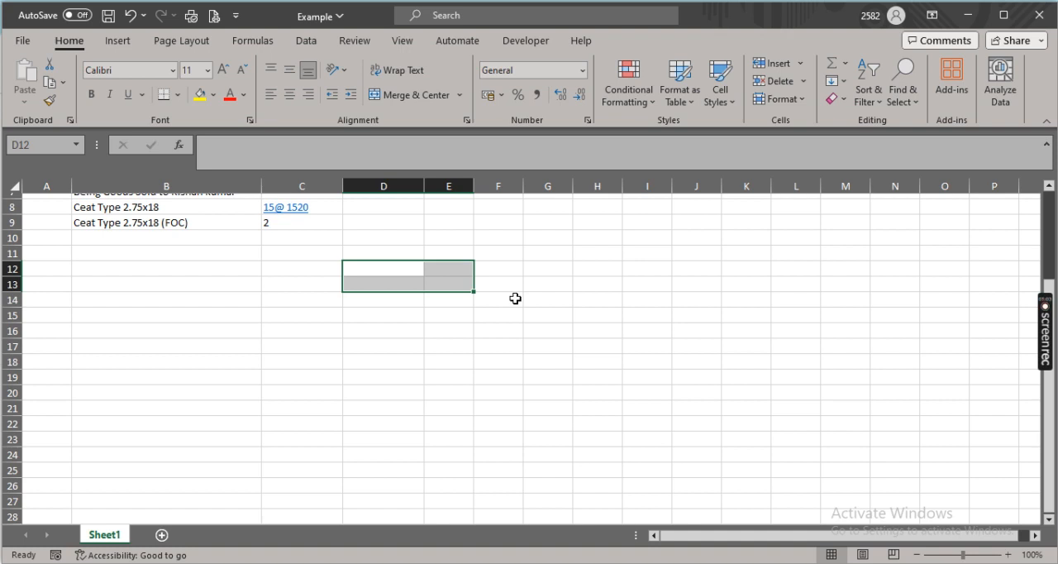
scroll(515, 299, "up", 3)
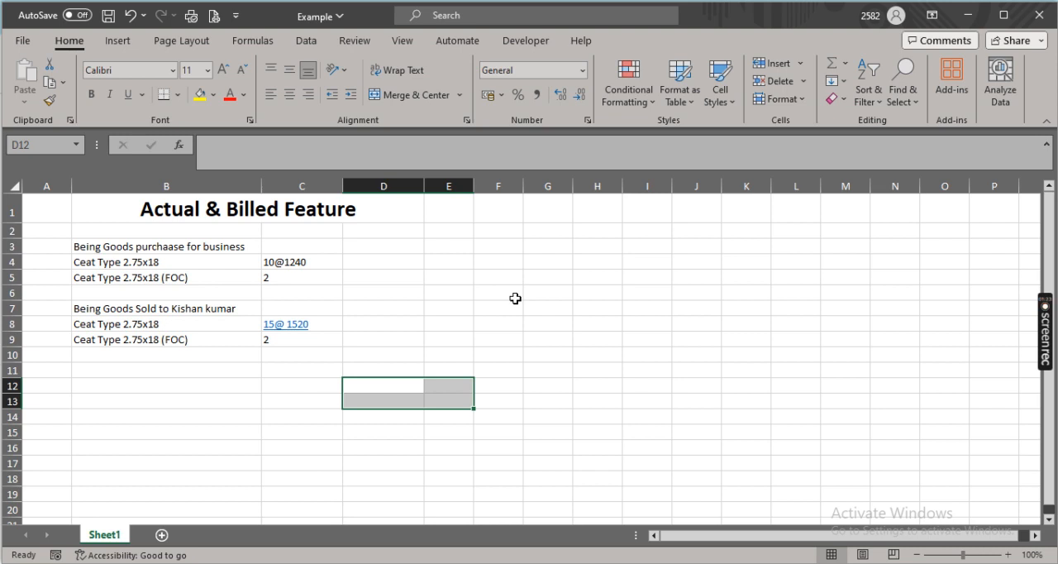
left_click(547, 365)
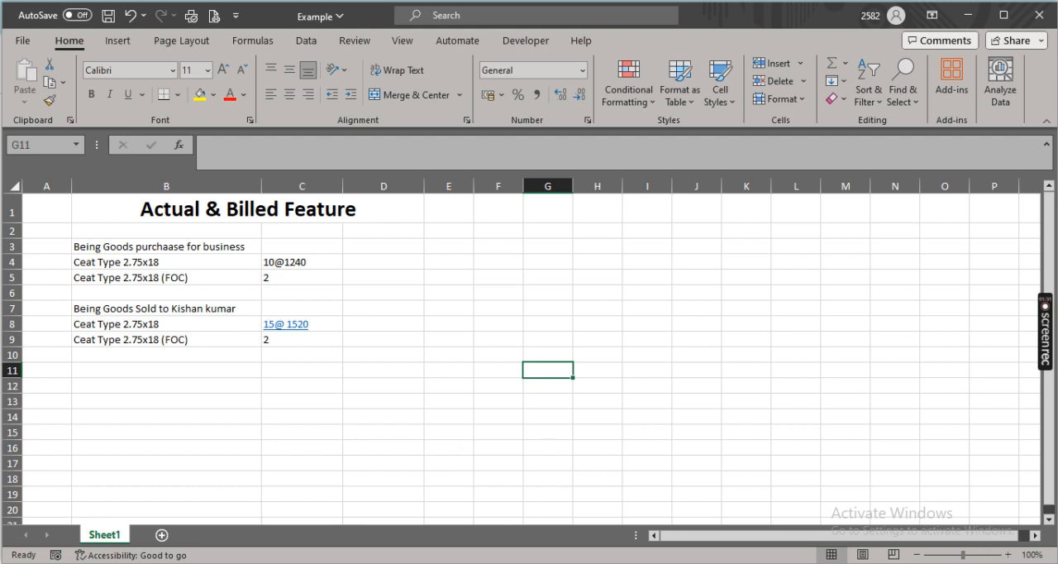
Switch to TallyPrime and enable separate Actual and Billed Quantity columns in invoices in the company features, saving the change
left_click(529, 446)
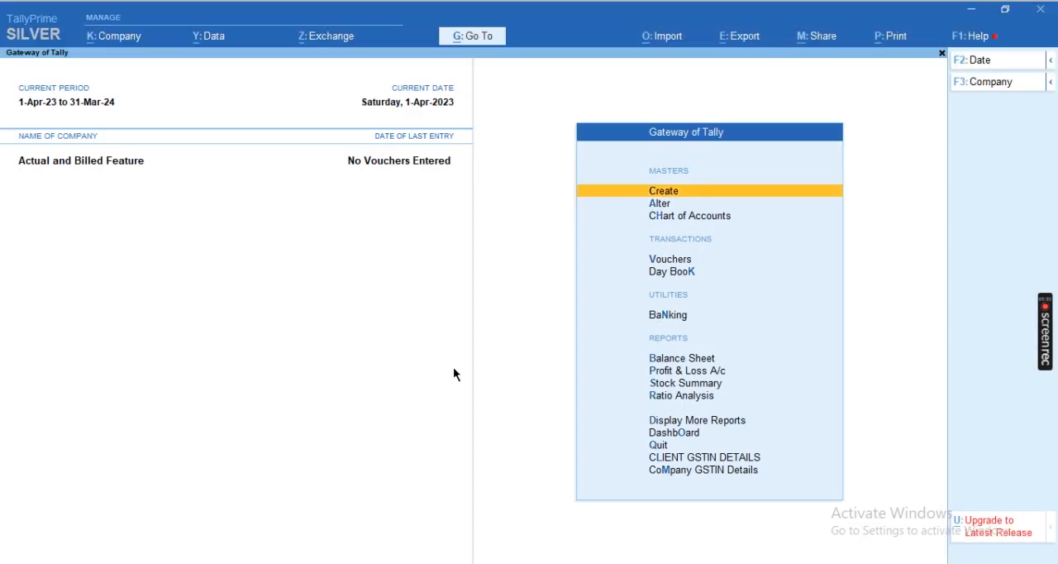
key("F11")
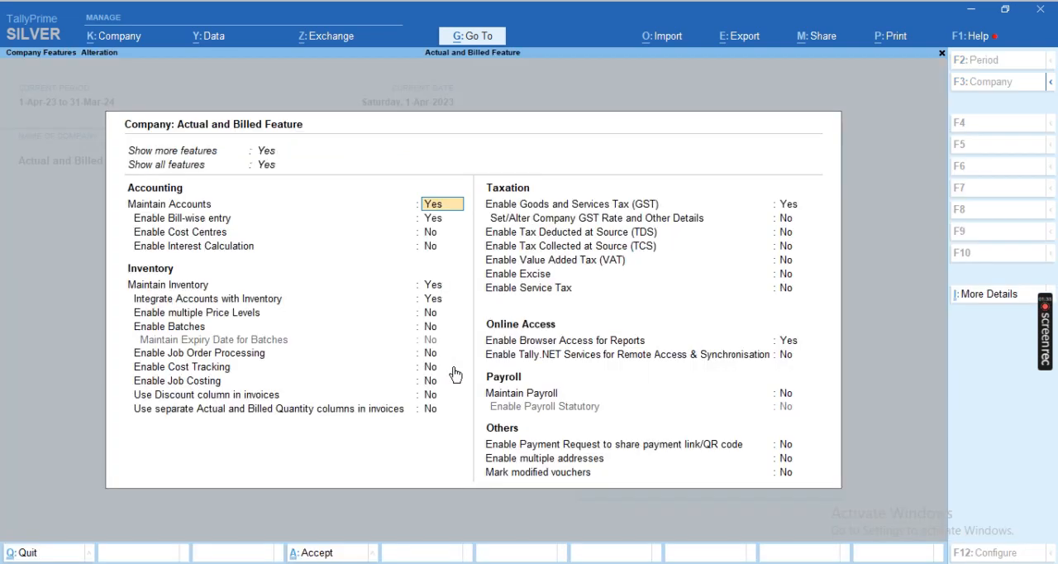
key("Down")
key("Down")
key("Down")
key("Down")
key("Down")
key("Down")
key("Down")
key("Down")
key("Down")
key("Down")
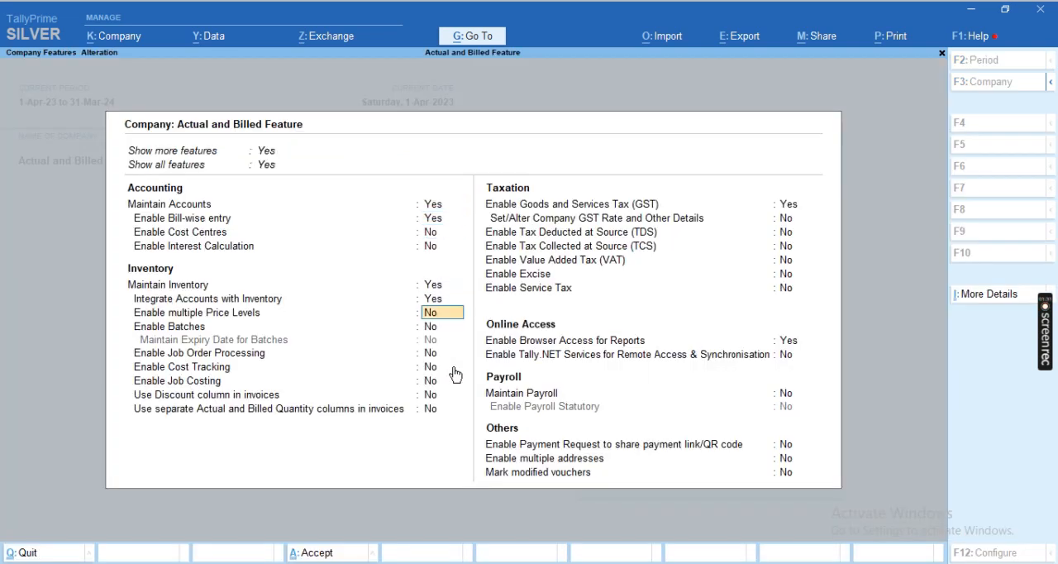
key("Down")
key("Down")
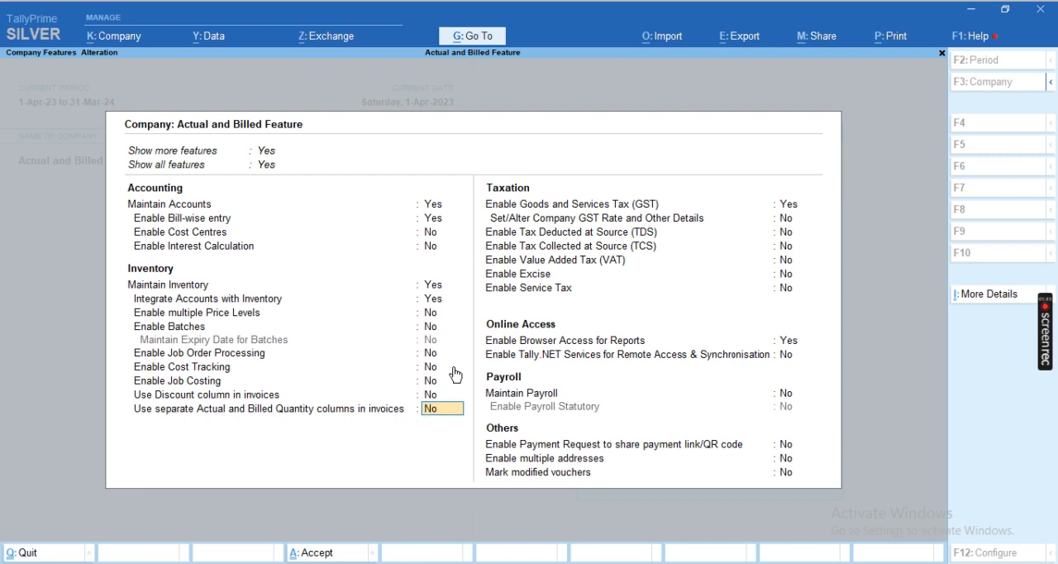
key("y")
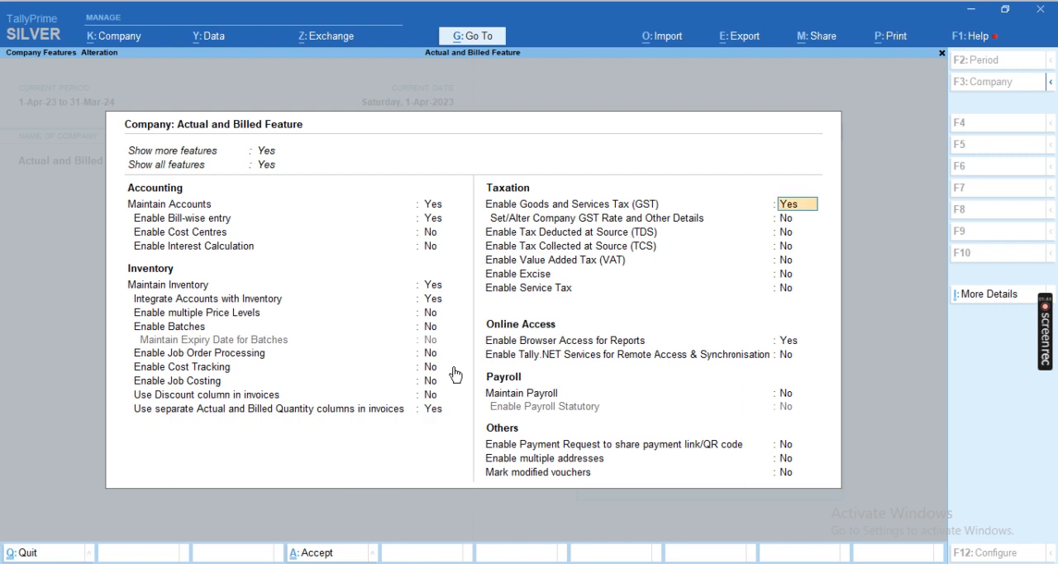
key("ctrl+a")
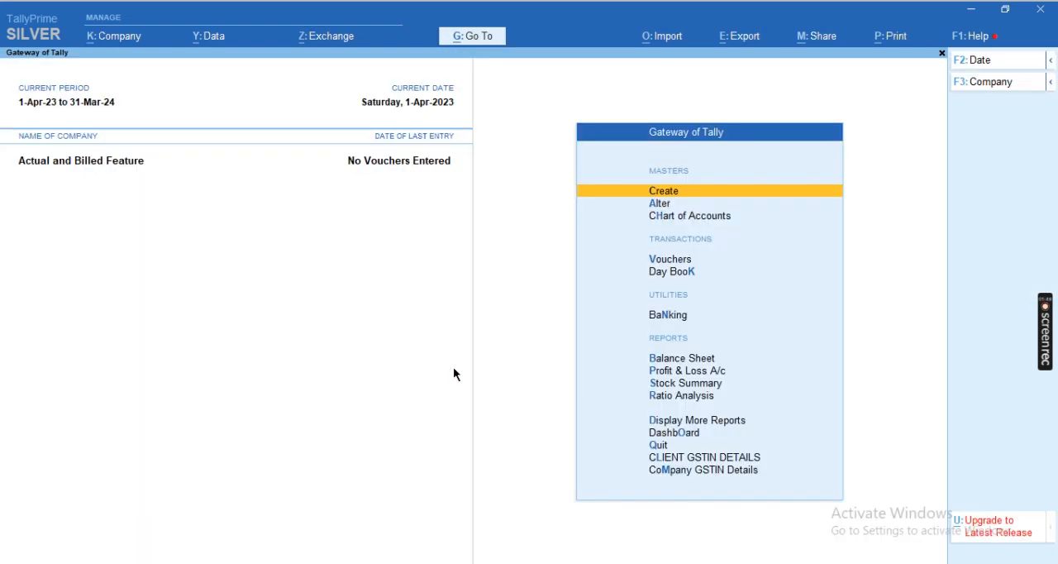
Switch to the Excel workbook and select the goods purchase example in B3:C5 for review
key("alt+Tab")
key("Left")
key("Up")
key("Up")
key("Up")
key("Up")
key("Up")
key("Up")
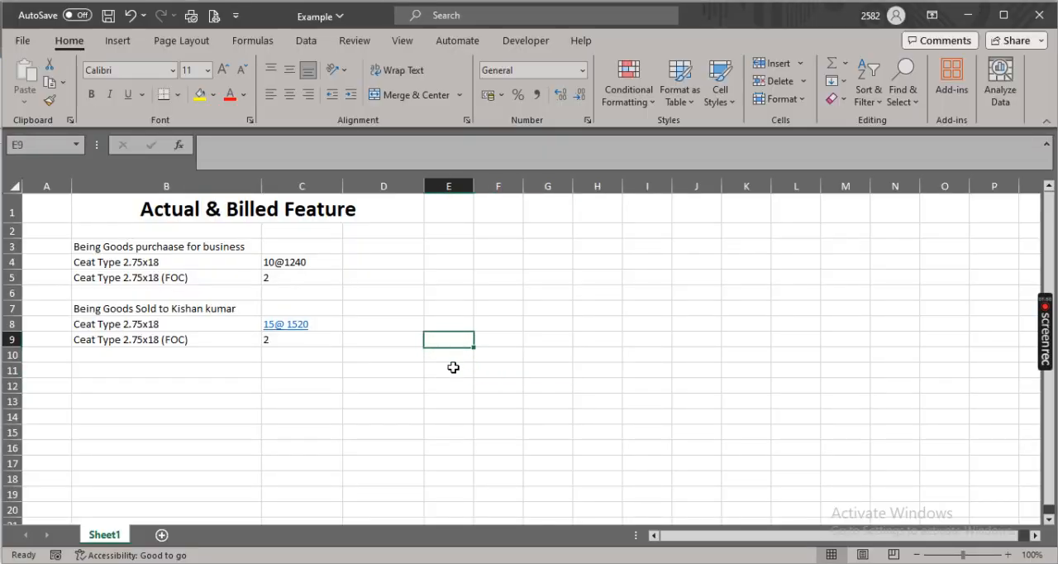
key("Left")
key("Left")
key("Left")
key("Up")
key("Up")
key("shift+Right")
key("shift+Down")
key("shift+Down")
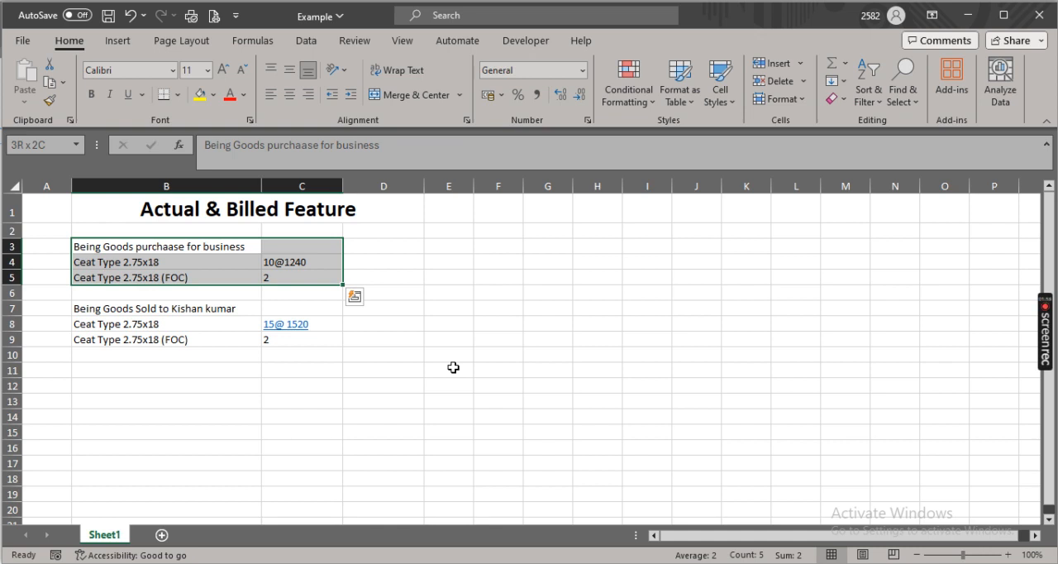
Switch to TallyPrime and start a purchase voucher dated 1-Apr-23, leaving the supplier invoice number and date blank
key("alt+Tab")
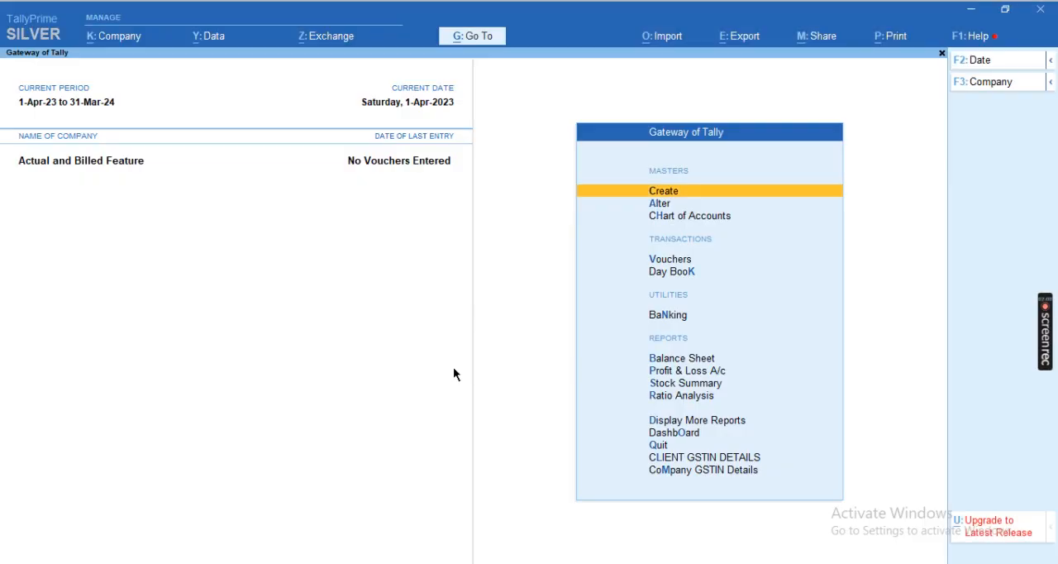
key("v")
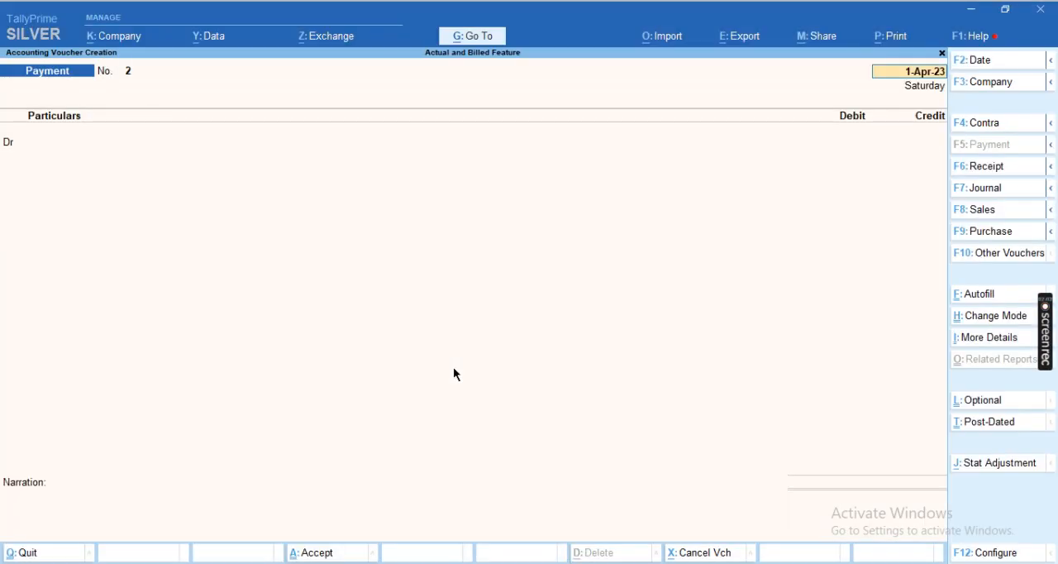
key("F9")
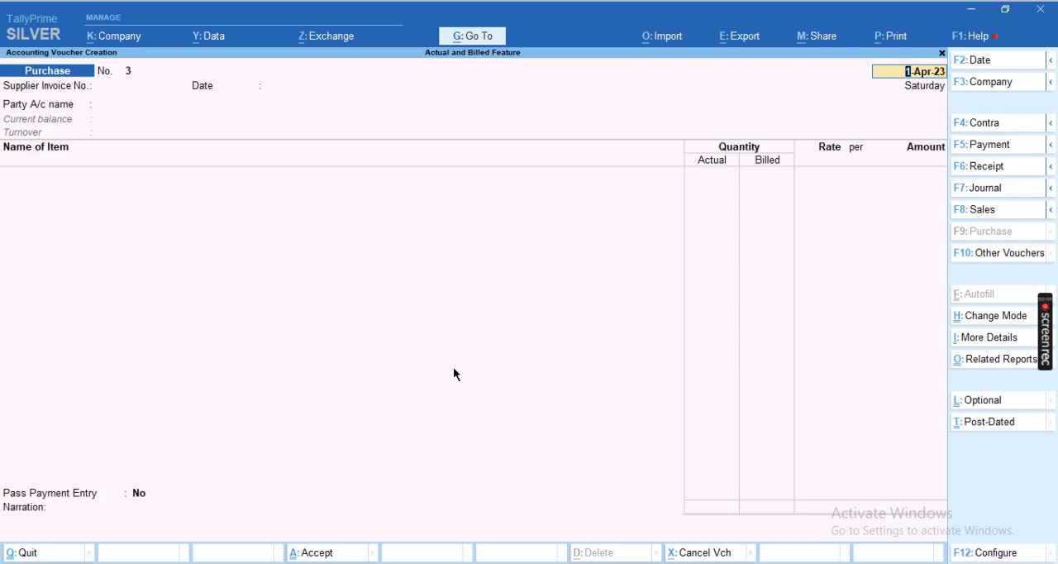
key("Return")
key("Return")
key("Return")
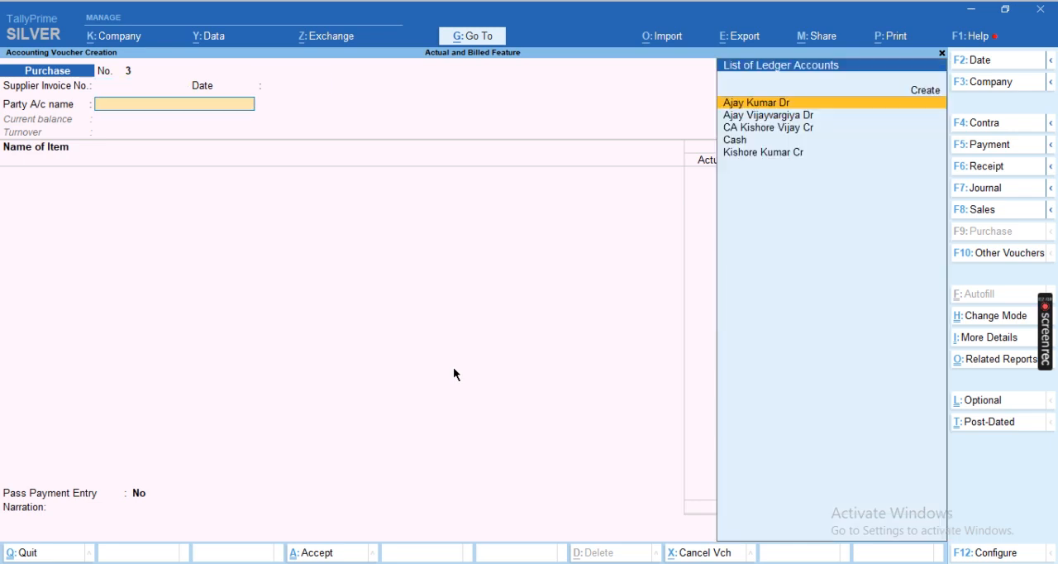
Choose the last supplier in the ledger list as the voucher's party account and accept the default party details
key("Down")
key("Down")
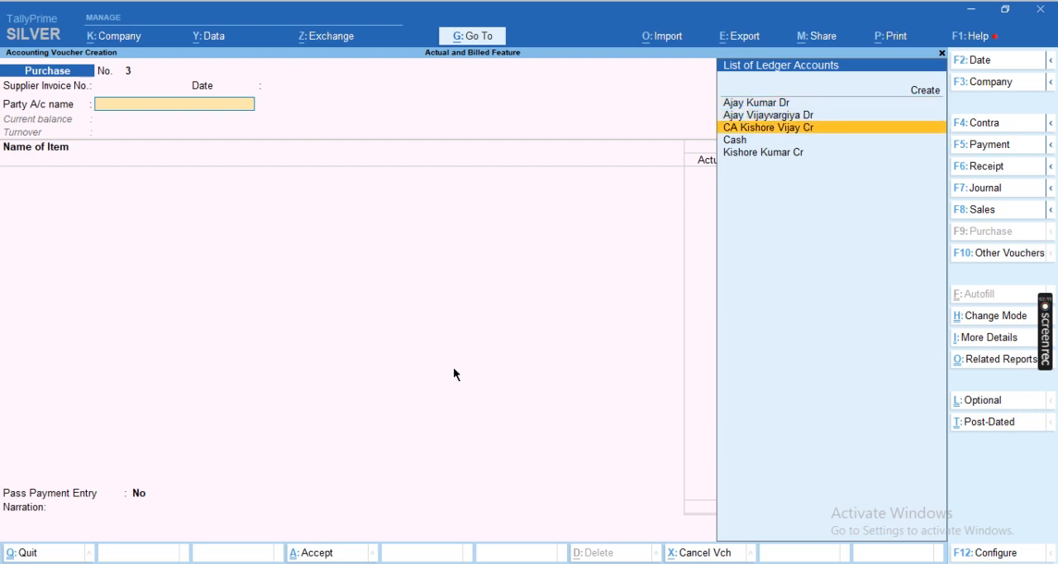
key("Down")
key("Down")
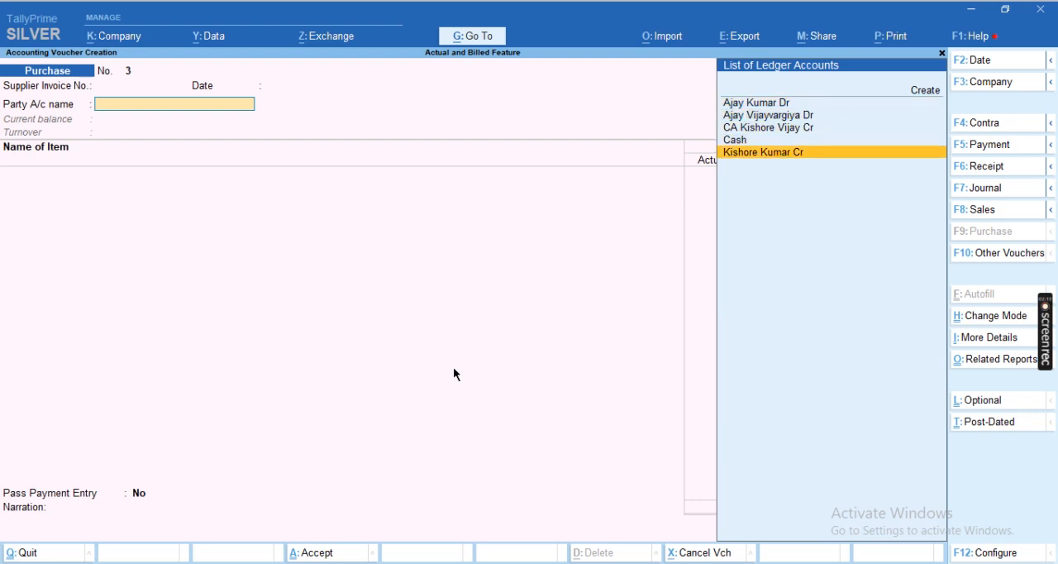
key("Return")
key("Return")
key("Return")
key("Return")
key("Return")
key("Return")
key("Return")
key("Return")
key("Return")
key("Return")
key("Return")
key("Return")
key("ctrl+a")
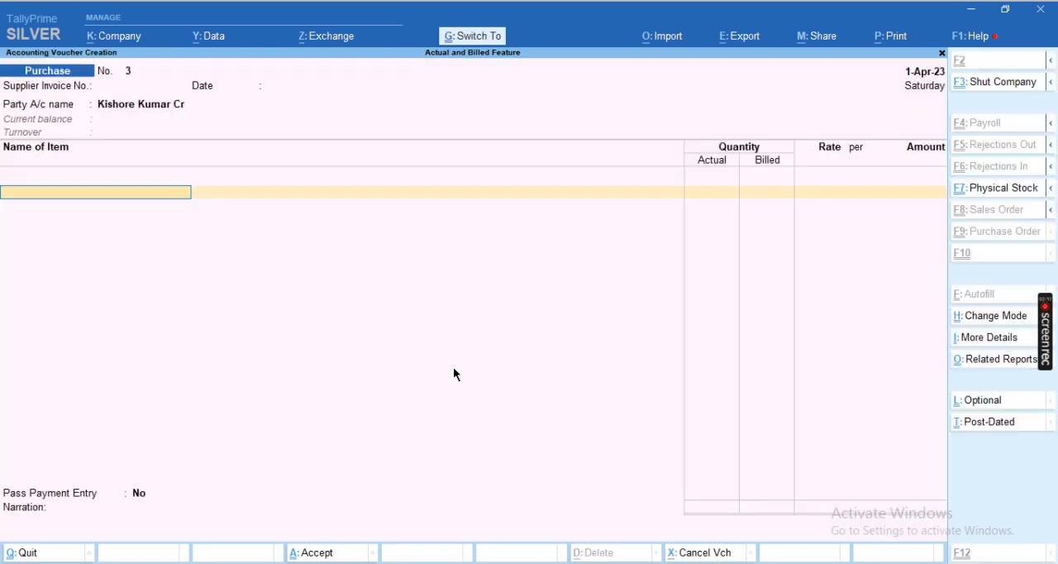
Switch to the Excel workbook and select row 4 containing the first purchase item
key("alt+Tab")
key("Down")
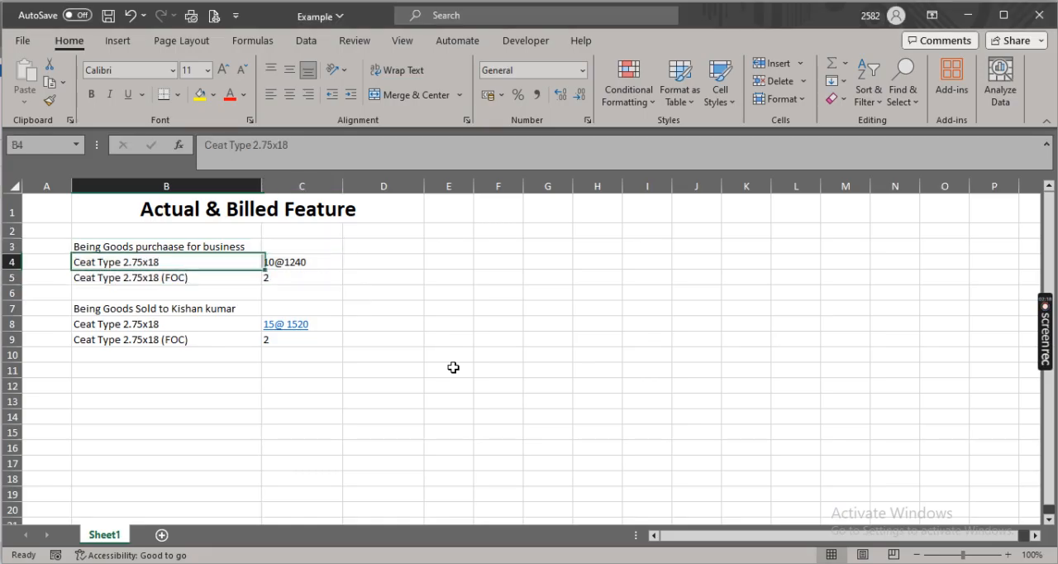
key("shift+space")
Switch to TallyPrime and create a new stock item named Tyre Ceat 2.75x18, checking the name against the Excel example
key("alt+Tab")
key("alt+c")
type("Ty")
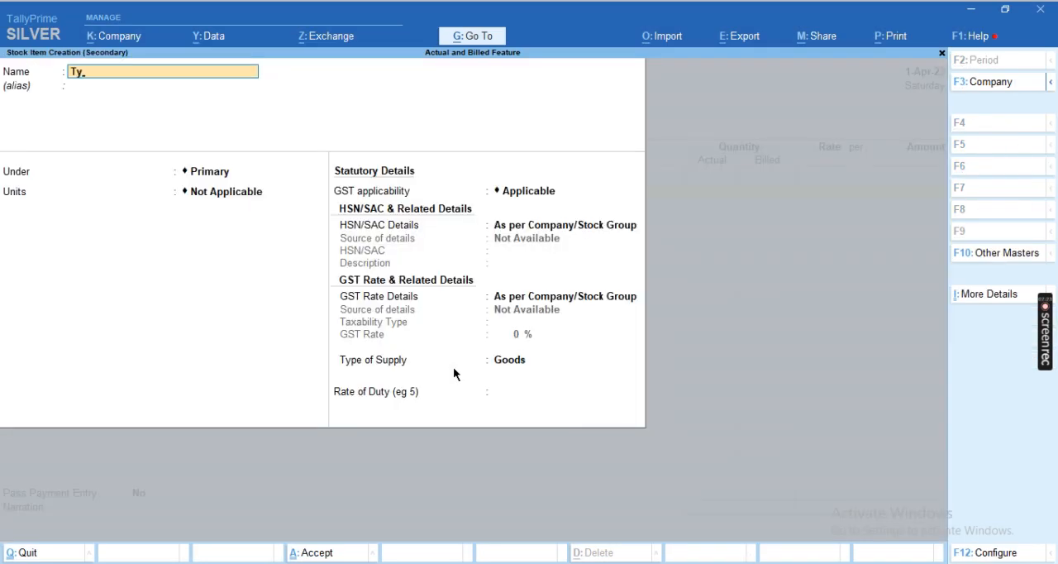
key("BackSpace")
key("BackSpace")
type("Tyre Ceat 2.75x18")
key("alt+Tab")
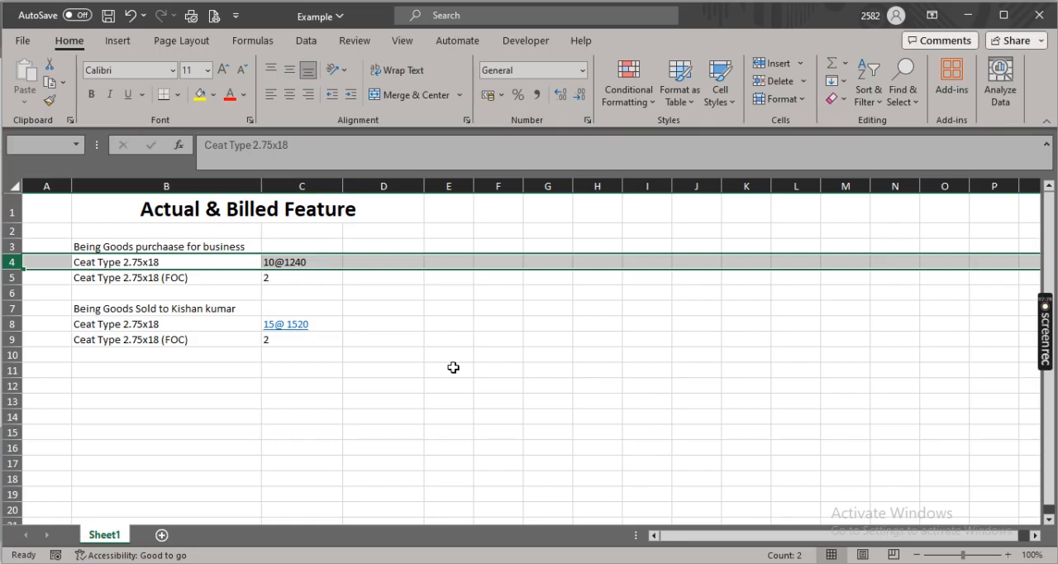
key("alt+Tab")
Leave the stock item's alias blank, keep it under Primary, and set its units to Nos
key("Return")
key("Return")
key("Return")
key("Down")
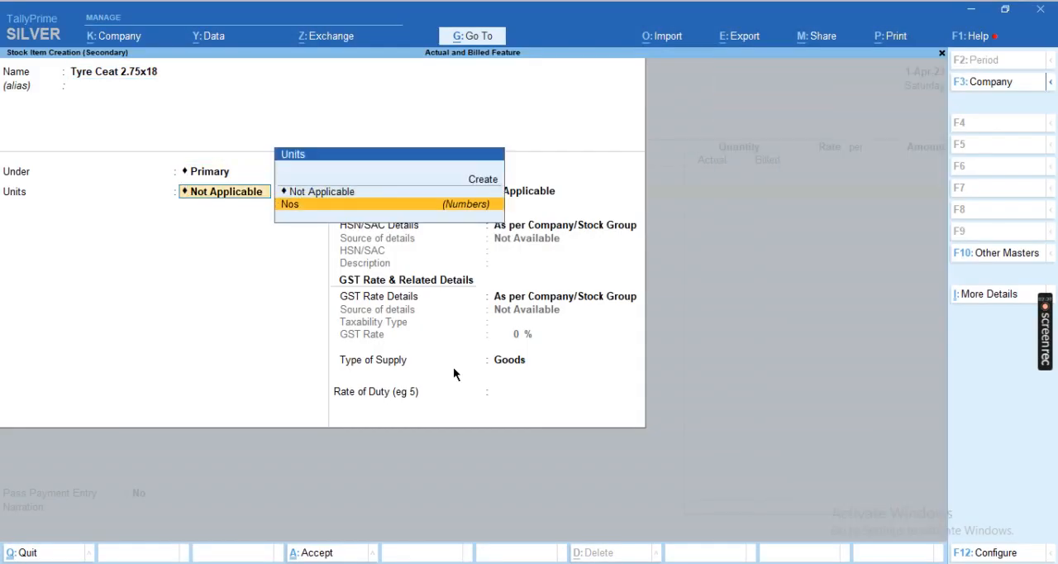
Keep GST applicable for the stock item and specify its HSN/SAC details here with code 851492, leaving the description blank
key("Return")
key("Return")
key("Return")
key("shift+Tab")
key("Down")
key("Return")
type("851492")
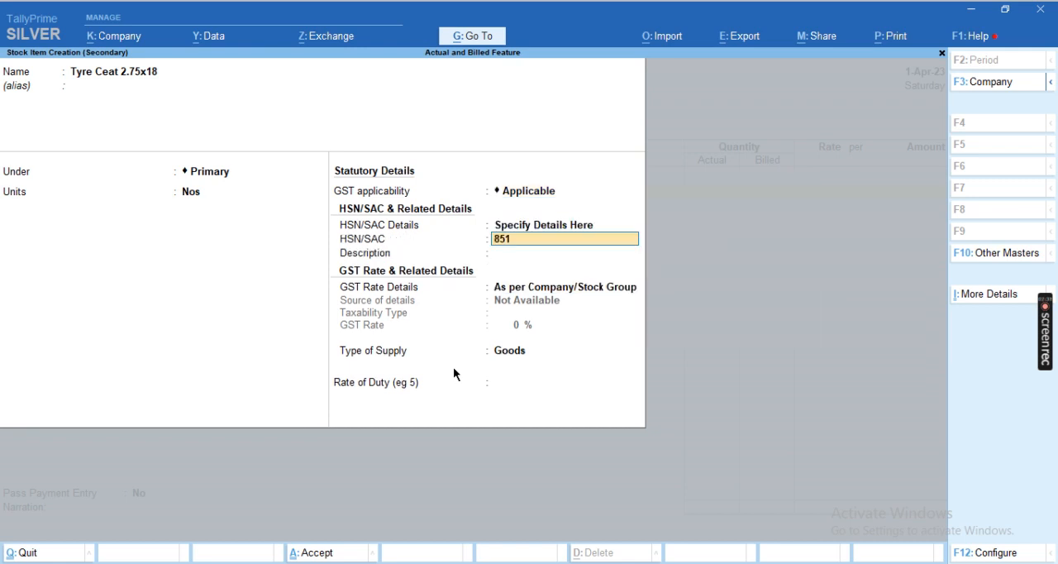
key("Return")
Specify the item's GST rate details here as Taxable at 28% for Goods, leave the rate of duty blank, and save it
key("Return")
key("Down")
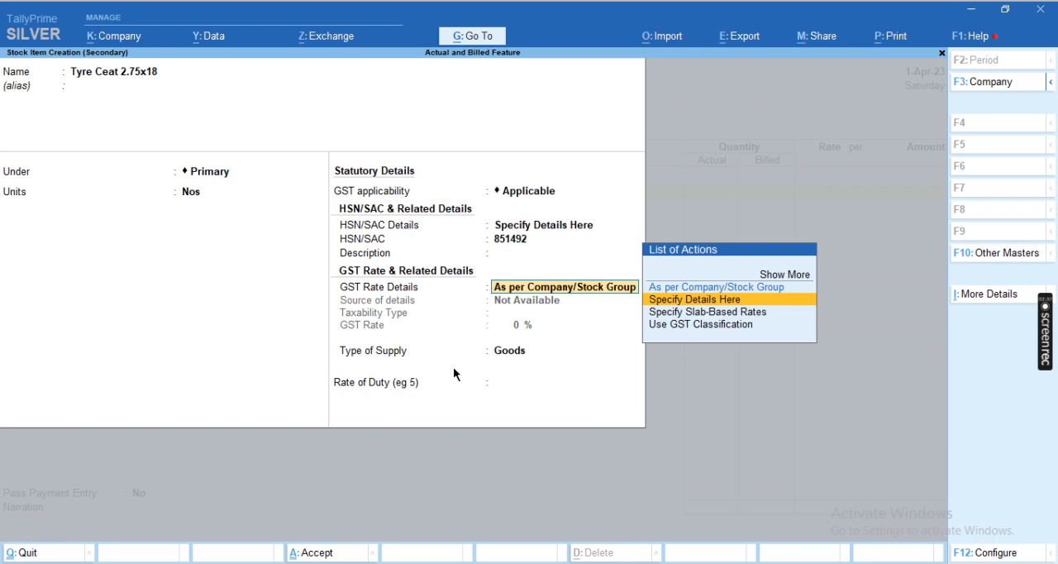
key("Return")
key("Return")
type("28")
key("Return")
key("Return")
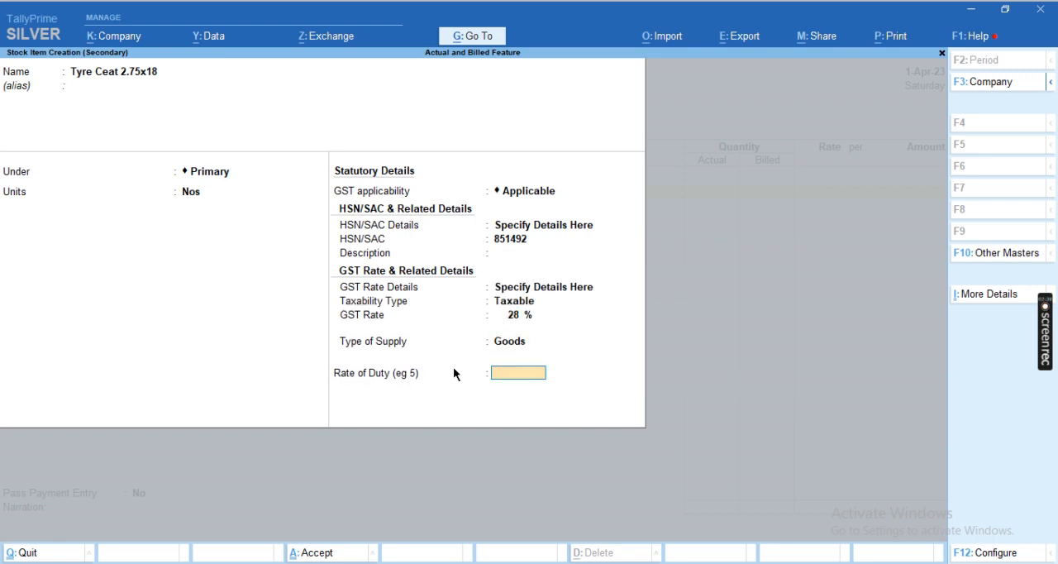
key("Return")
key("Return")
Switch to the Excel workbook and compare the purchased quantity in C4 with the free quantity in C5
key("alt+Tab")
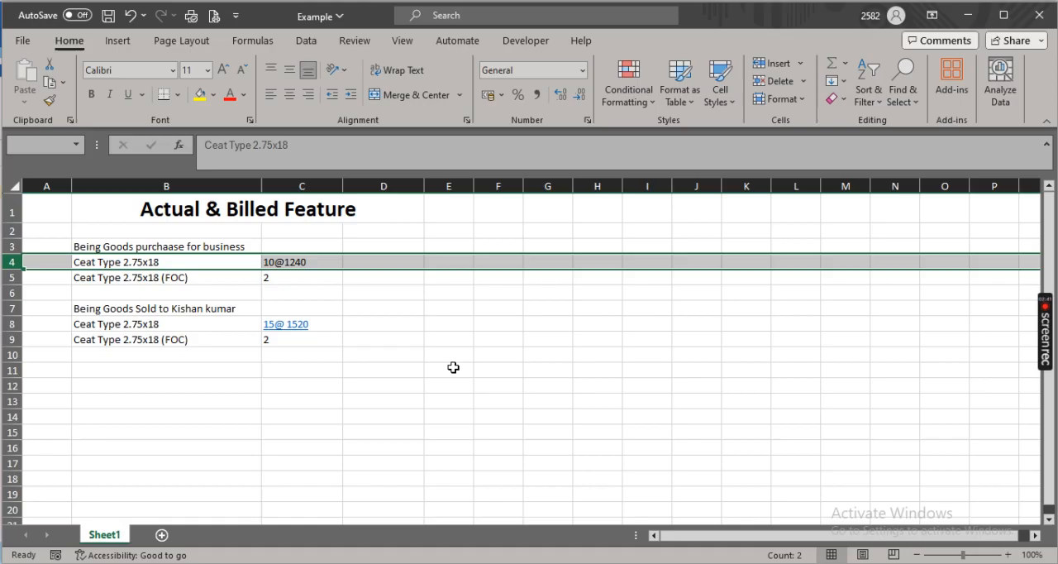
key("Down")
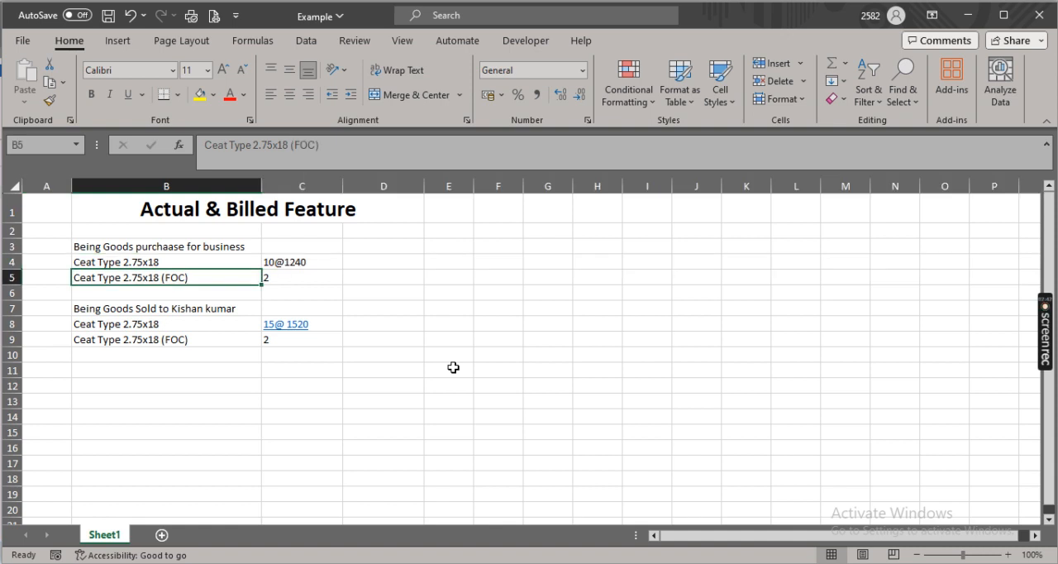
key("Right")
key("Up")
key("Left")
key("Right")
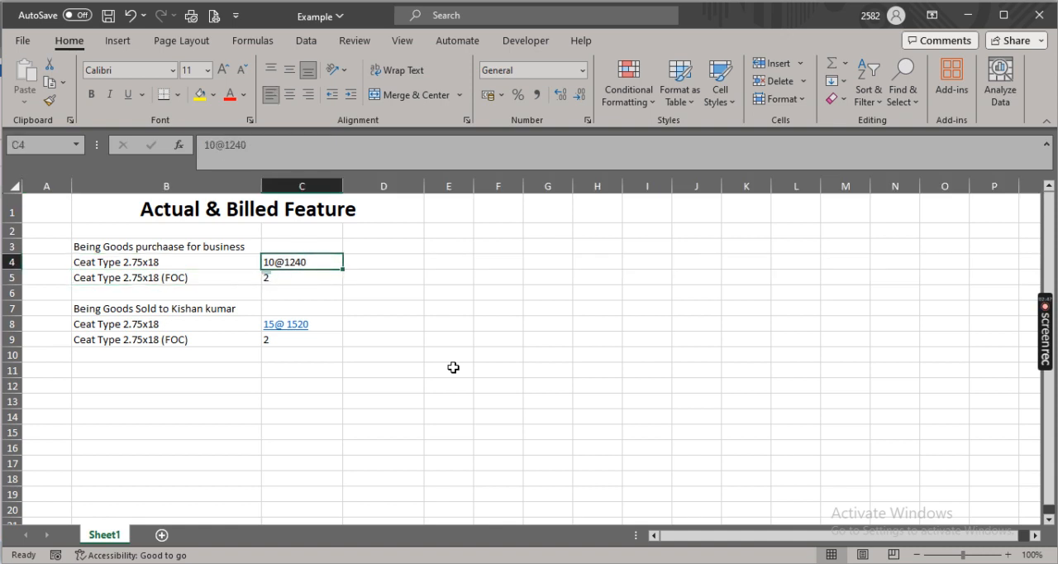
key("Down")
key("Up")
key("Down")
key("Up")
key("Down")
Switch to TallyPrime and enter 12 Nos actual and 10 Nos billed for the tyre, consulting C4 in Excel for the billed quantity
key("alt+Tab")
type("12")
key("Return")
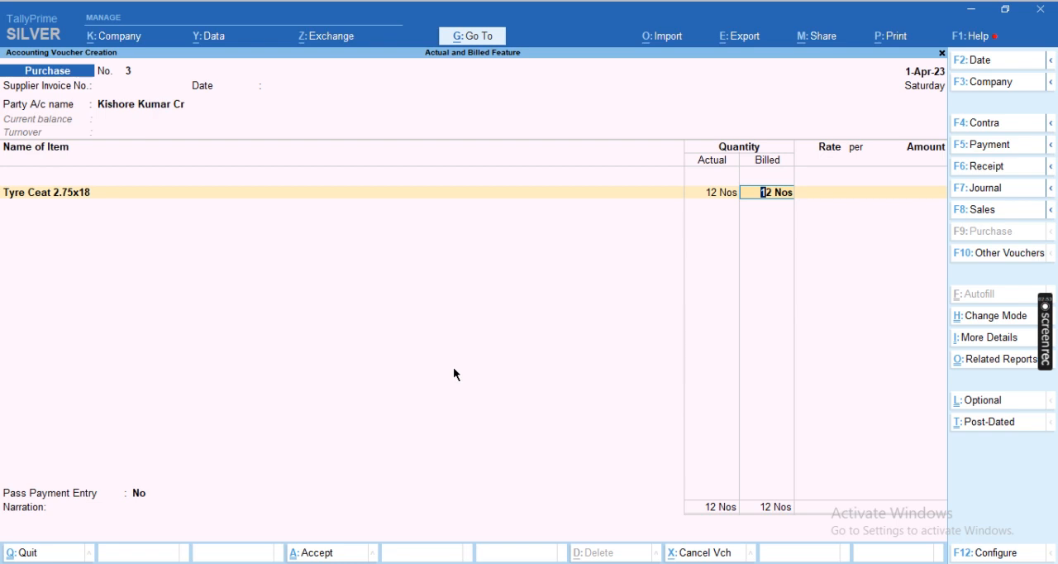
key("alt+Tab")
key("Up")
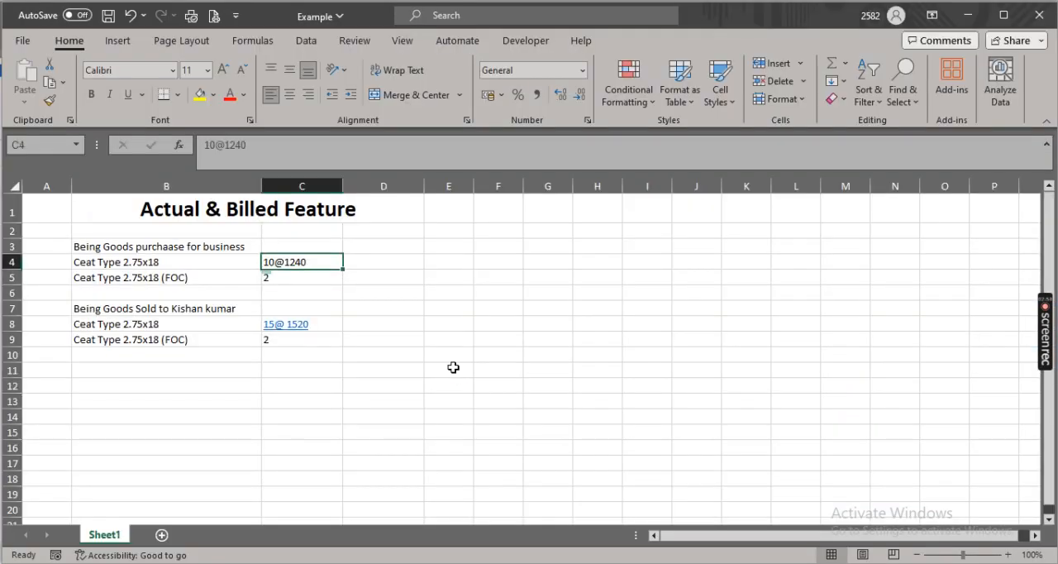
key("alt+Tab")
type("10")
key("Return")
Check the purchase rate in the Excel example and set the tyre's rate to 1,240 per Nos in TallyPrime
key("alt+Tab")
key("alt+Tab")
type("1240")
key("Return")
Accept the item amount, allocate it to the Purchase A/c ledger, and end the item list
key("Return")
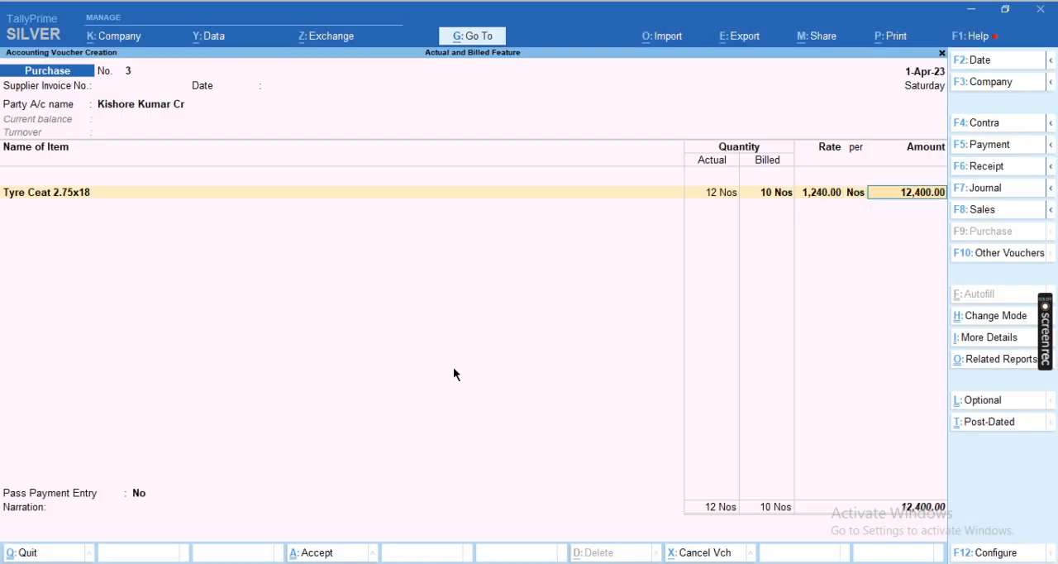
key("Return")
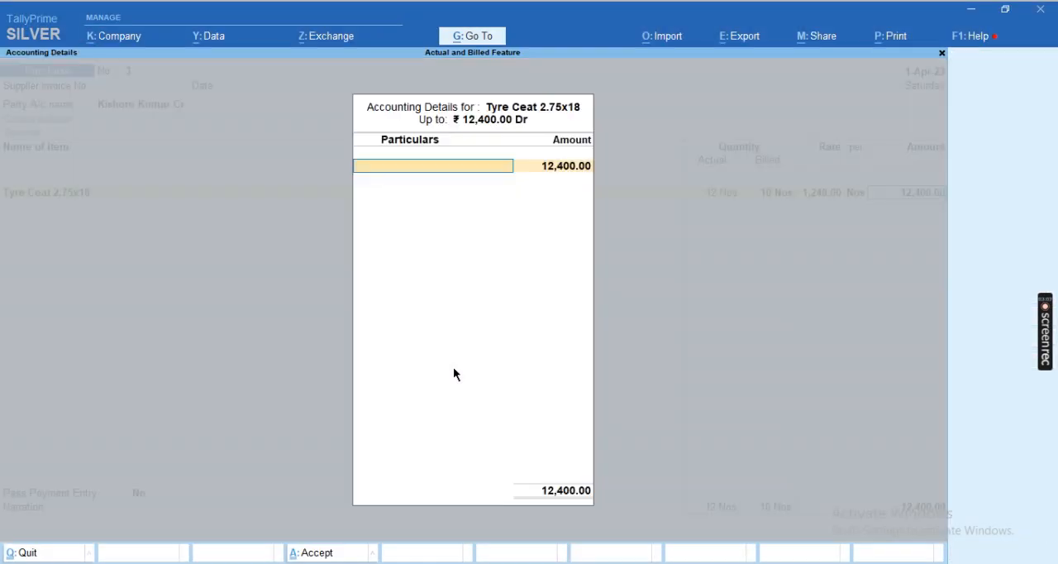
key("Down")
key("Return")
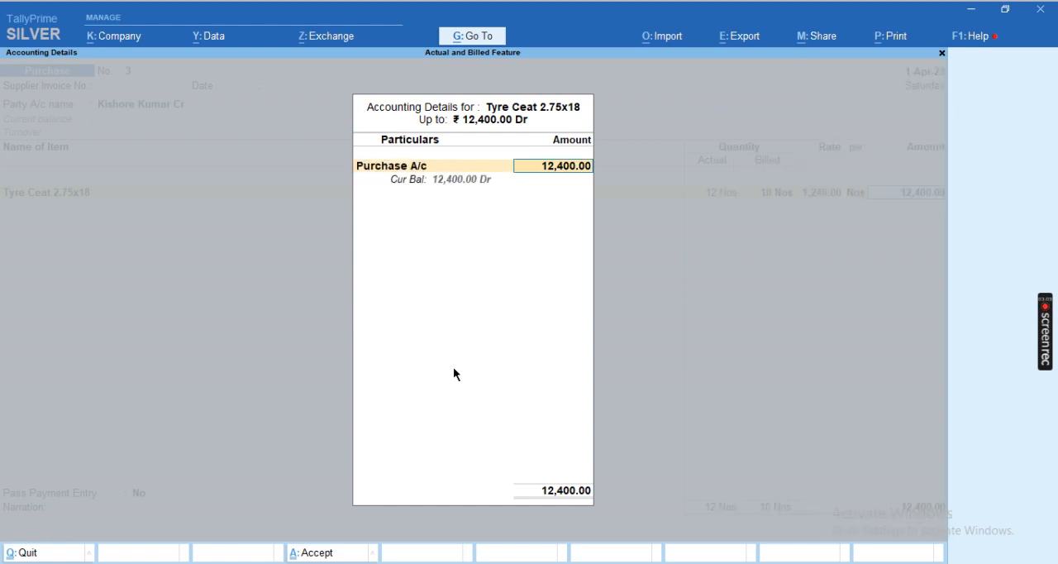
key("Return")
key("Return")
Add the CGST Input and SGST Input ledgers to the purchase voucher with their calculated amounts
type("Cgs")
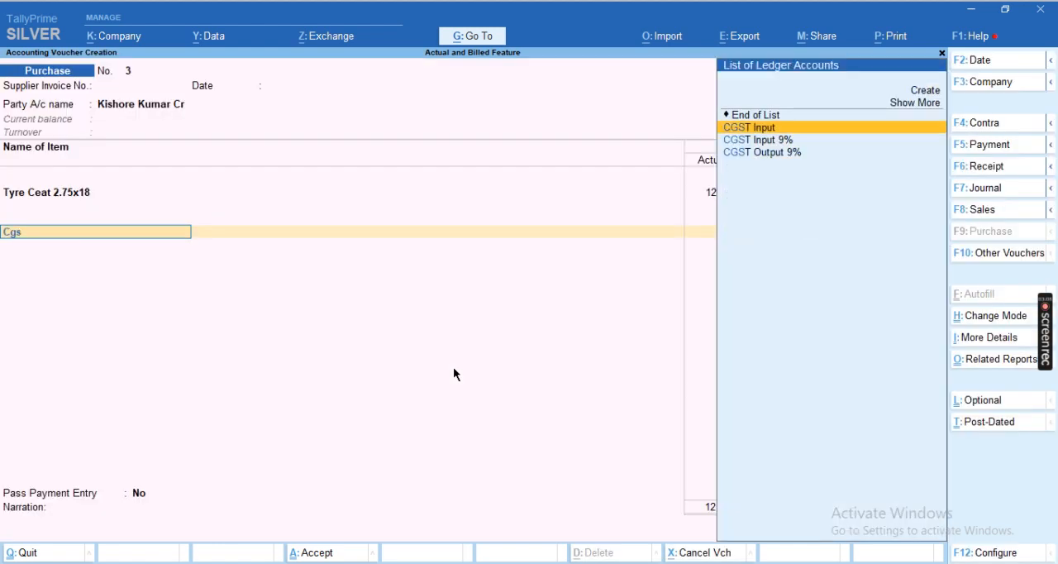
key("Return")
key("Return")
type("Sgs")
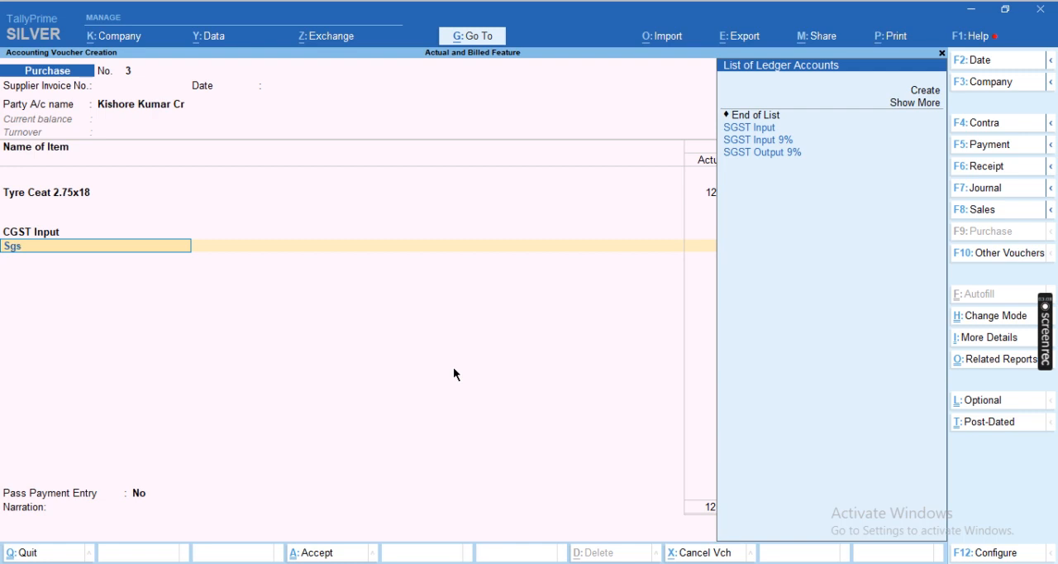
key("Return")
key("Return")
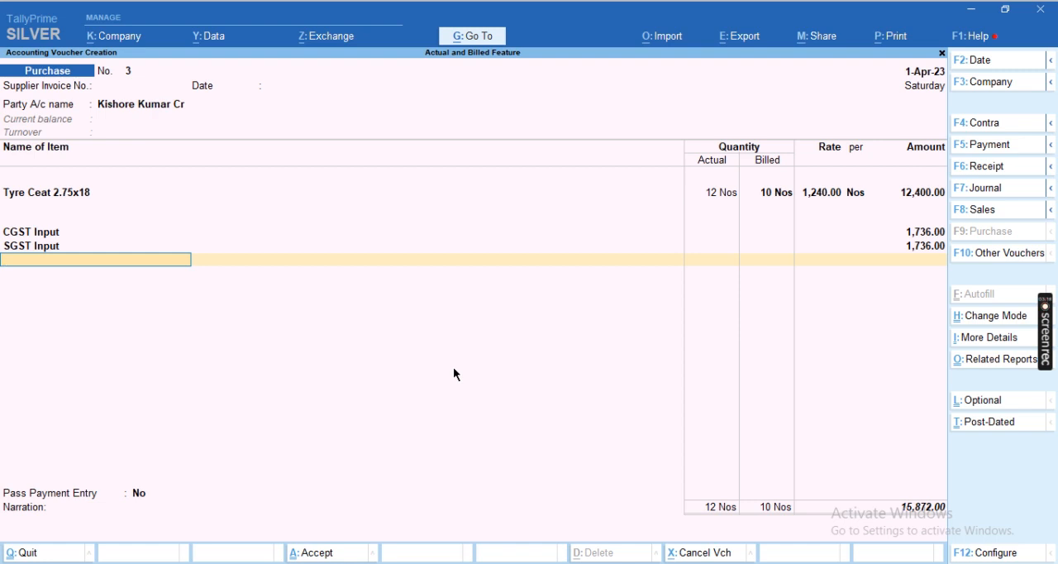
Finish the ledger list, leave the narration blank, and save the purchase voucher
key("Return")
key("Return")
key("Return")
key("Return")
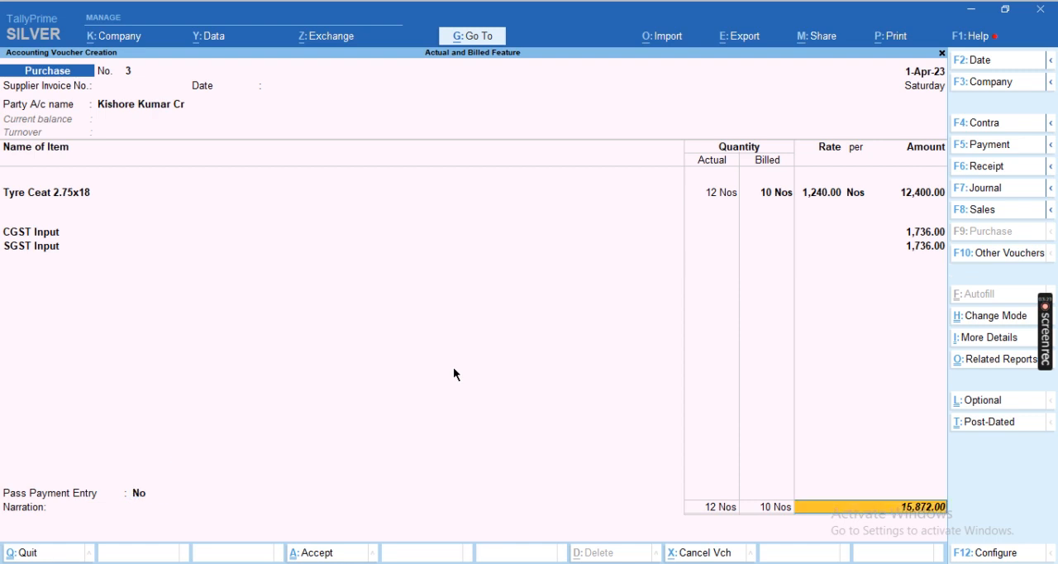
key("Return")
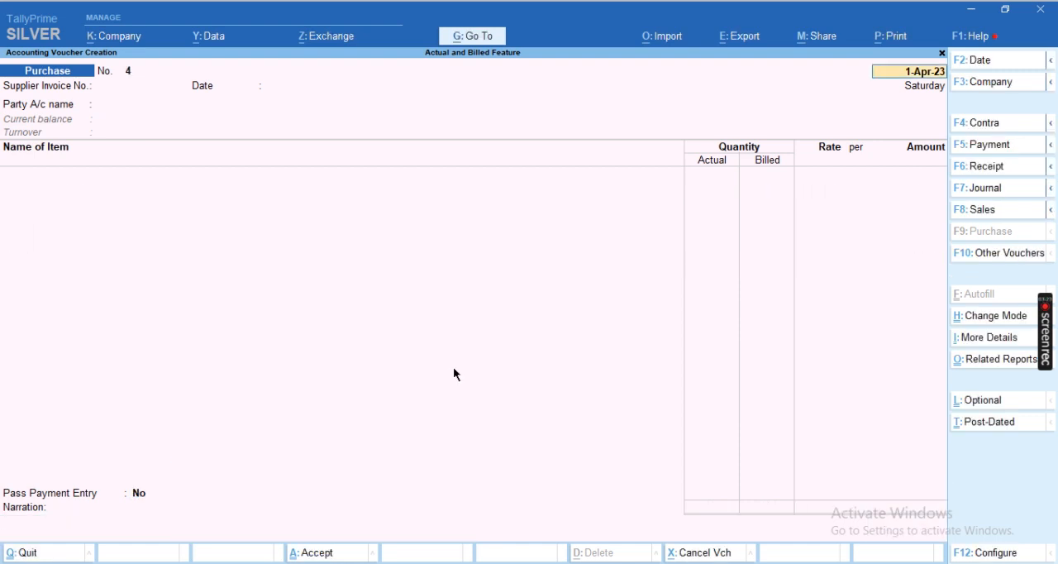
Switch to the Excel workbook and select the goods sale example in rows 7 to 9 for review
key("alt+Tab")
key("Down")
key("Down")
key("Down")
key("Down")
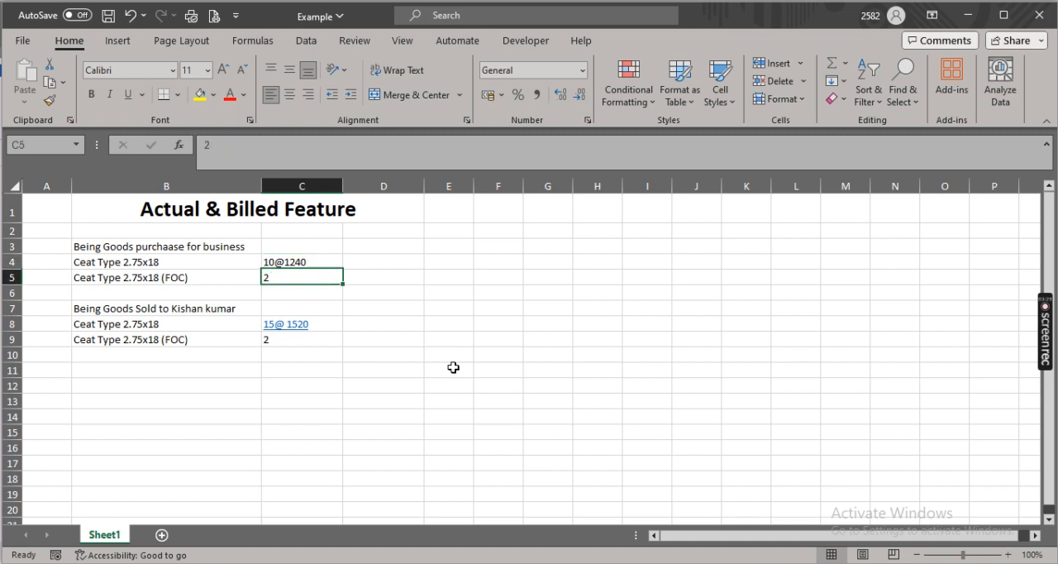
key("Up")
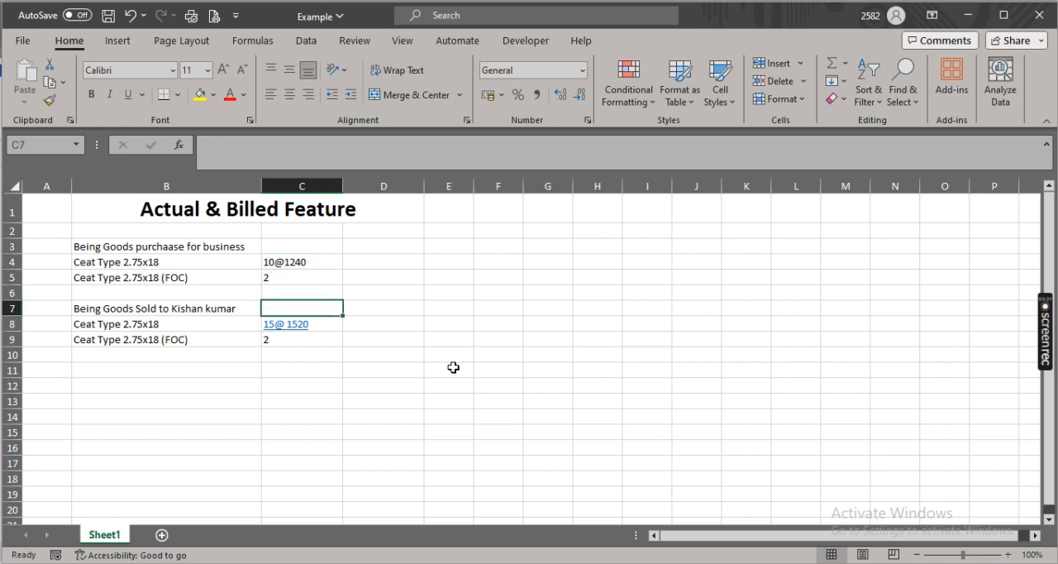
key("shift+space")
key("shift+Down")
key("shift+Down")
Switch to TallyPrime and start a sales voucher dated 1-Apr-23, leaving the reference number and date blank
key("alt+Tab")
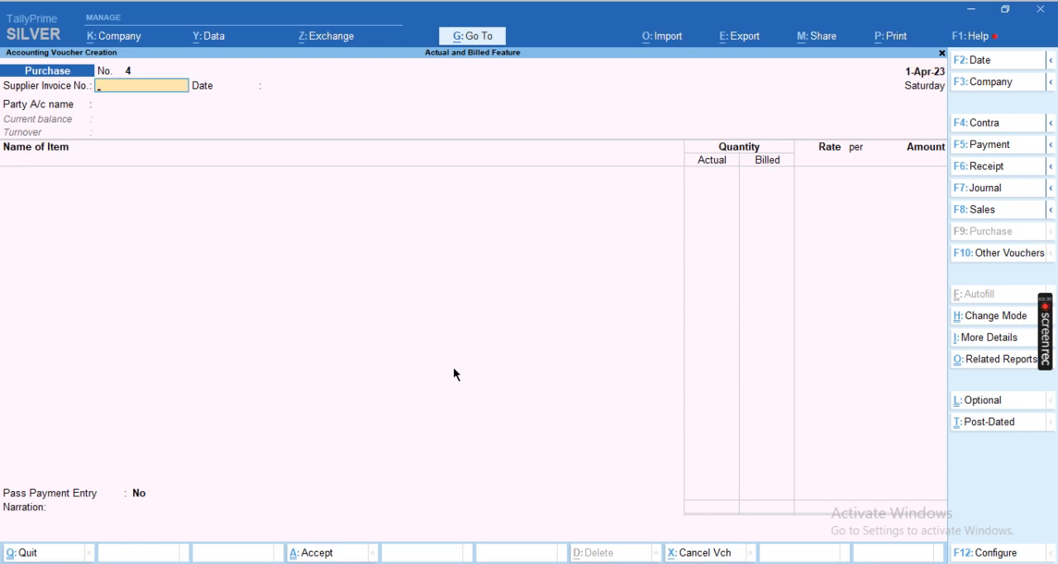
key("F8")
key("Return")
key("Return")
key("Return")
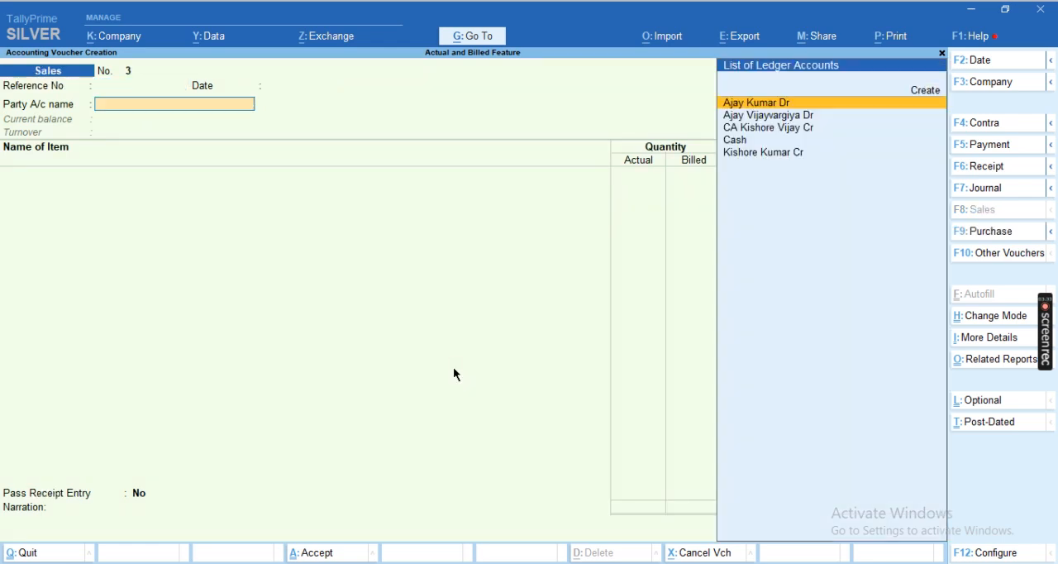
Choose the last ledger in the list as the sales voucher's party account, checking the customer against the Excel example
key("Down")
key("alt+Tab")
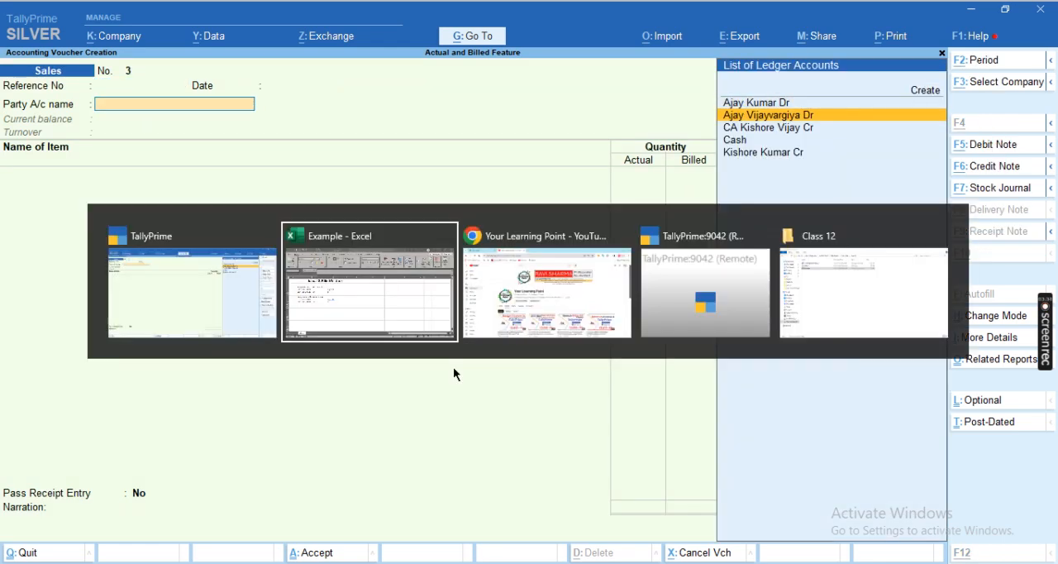
key("alt+Tab")
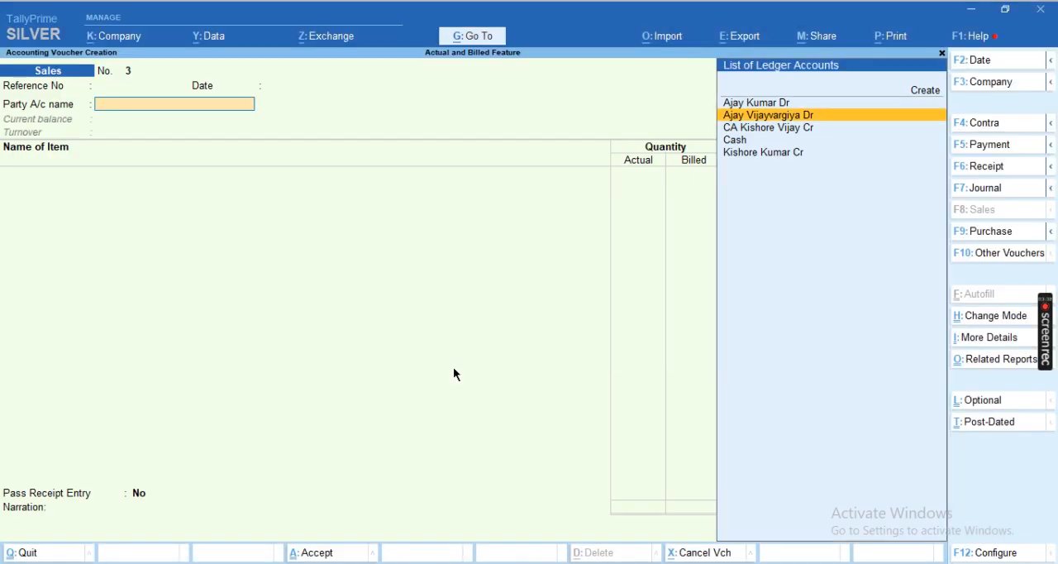
key("Down")
key("Down")
key("Down")
key("Return")
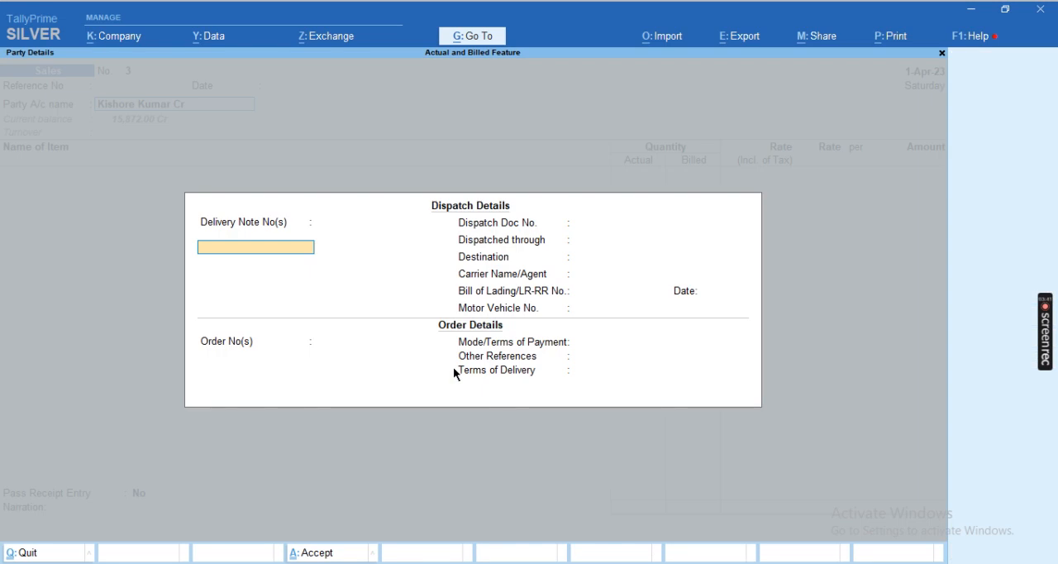
Leave the dispatch and order details blank and accept the default party details
key("Return")
key("Return")
key("Return")
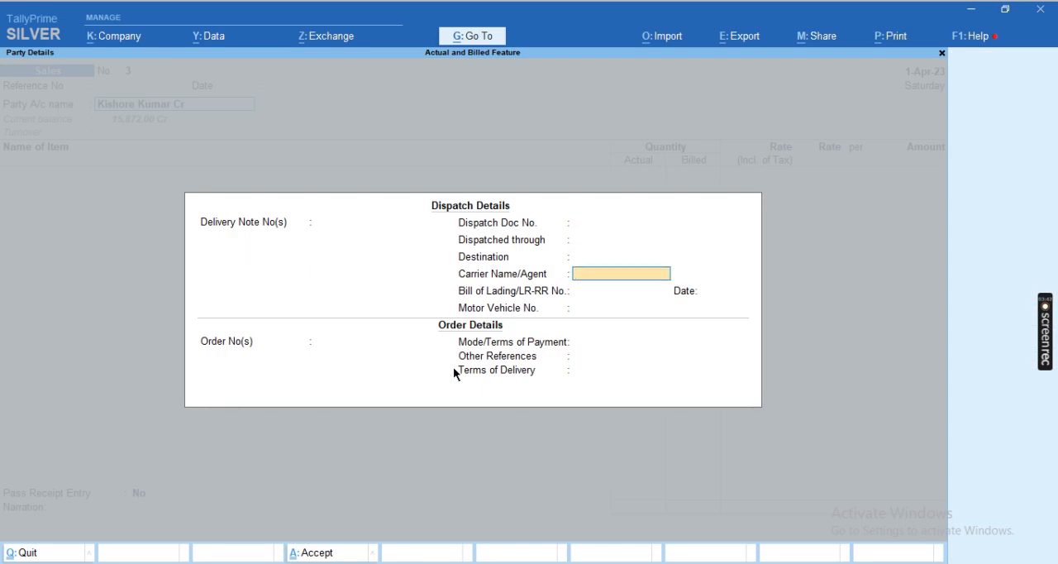
key("Return")
key("ctrl+a")
key("Return")
key("Return")
key("ctrl+a")
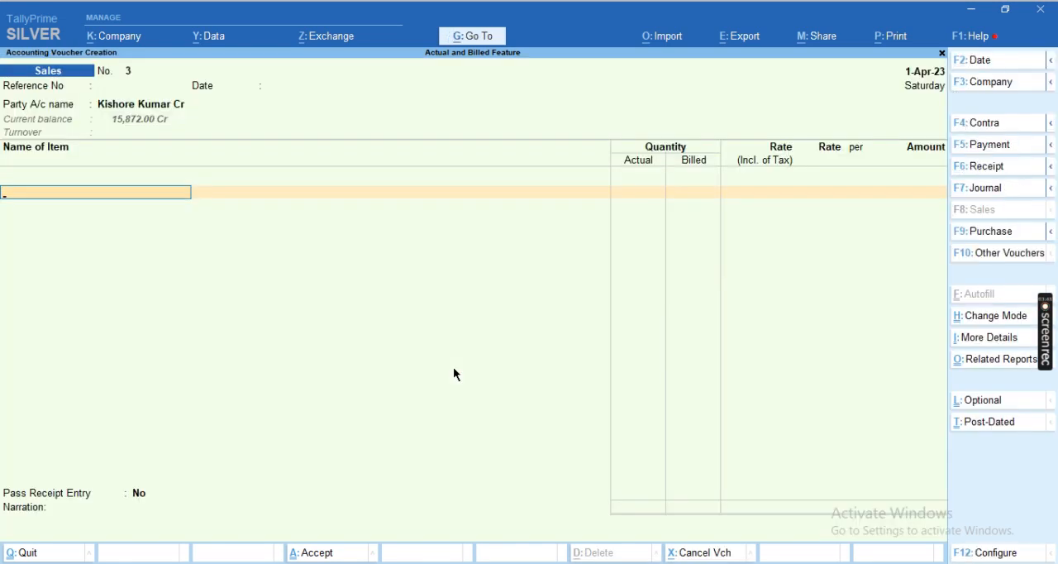
Check the sale item in the Excel example and select Tyre Ceat 2.75x18 as the sales voucher's stock item
key("alt+Tab")
key("alt+Tab")
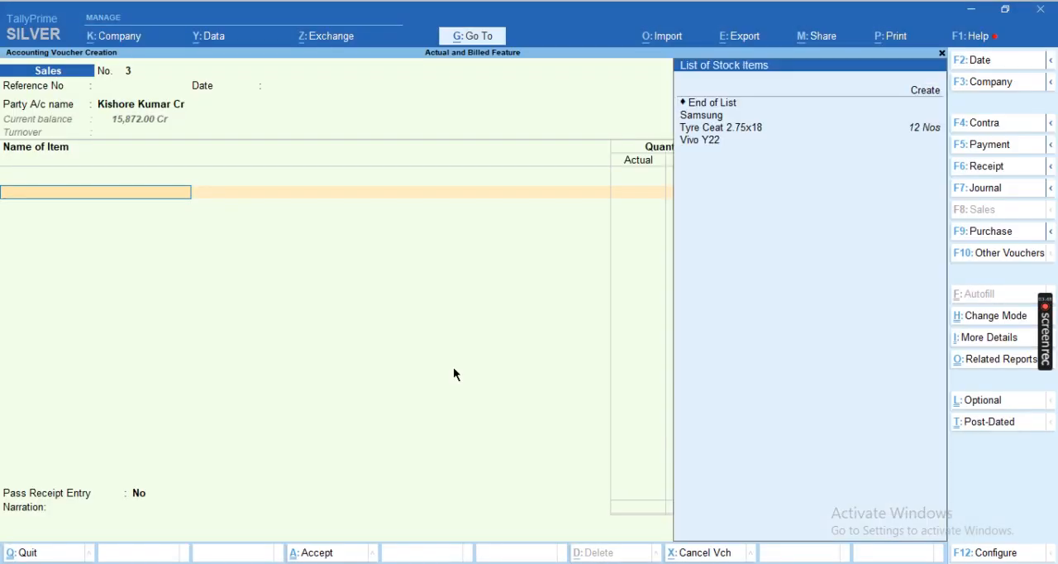
key("Up")
key("Up")
key("Return")
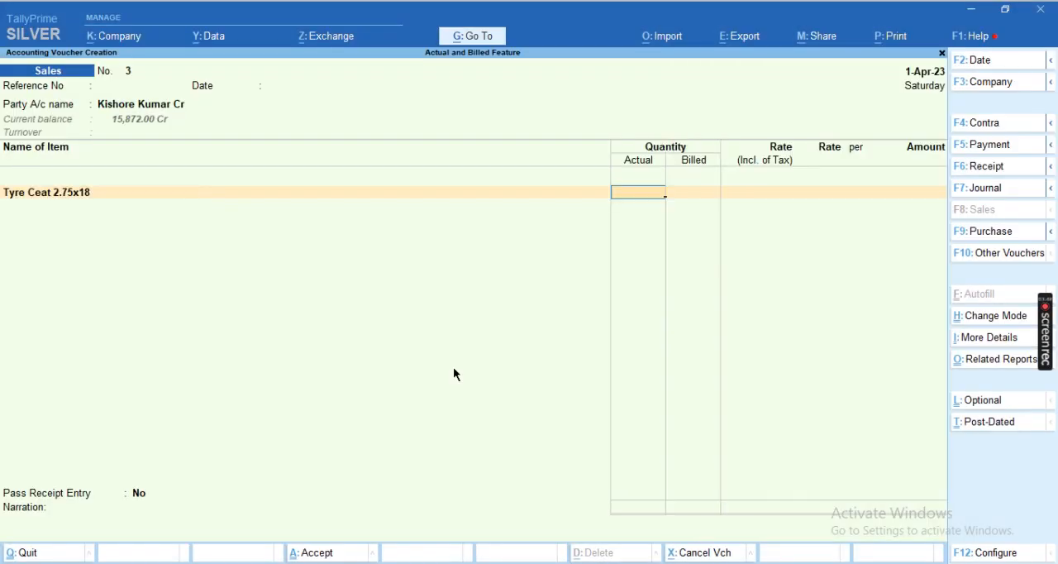
Switch to the Excel workbook and review the sold quantity in C8 and the free quantity in C9
key("alt+Tab")
key("Up")
key("Down")
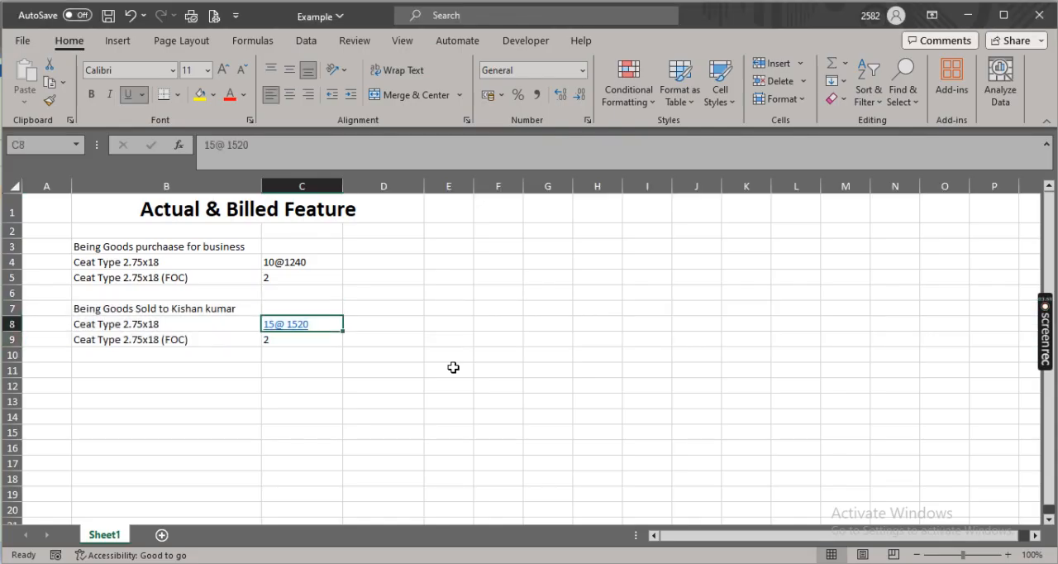
key("Down")
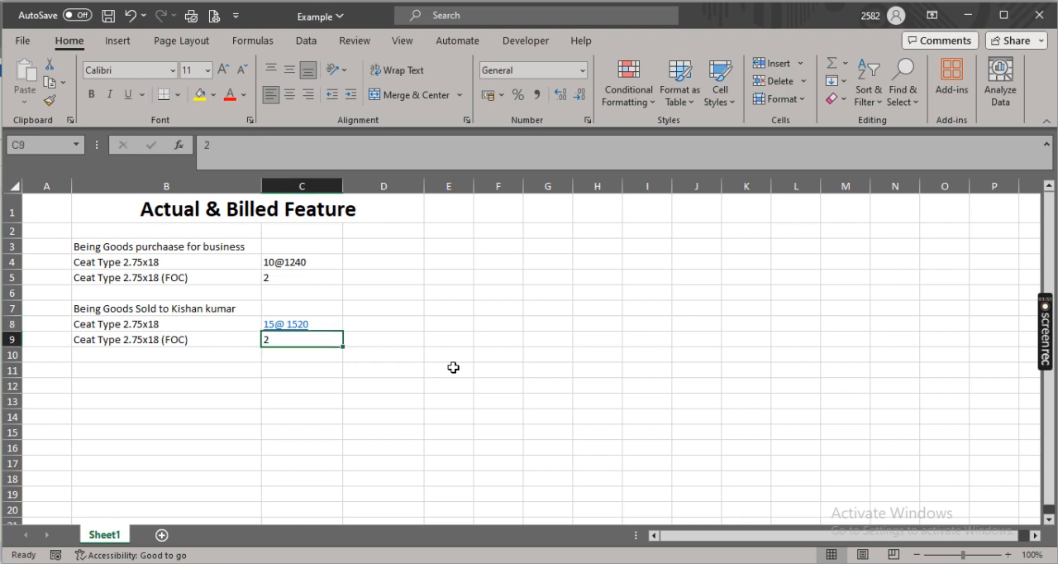
Switch to TallyPrime and enter 17 Nos as the tyre's actual sale quantity
key("alt+Tab")
key("alt+Tab")
key("alt+Tab")
key("Return")
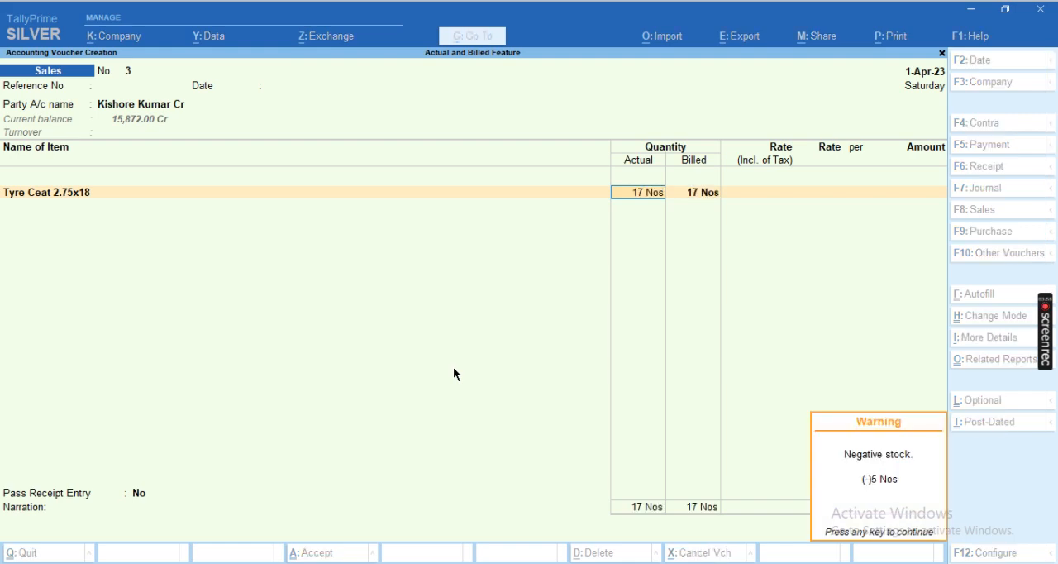
Check the sold quantity in the Excel example's row 8 and enter 15 Nos as the tyre's billed quantity in TallyPrime
key("alt+Tab")
key("Up")
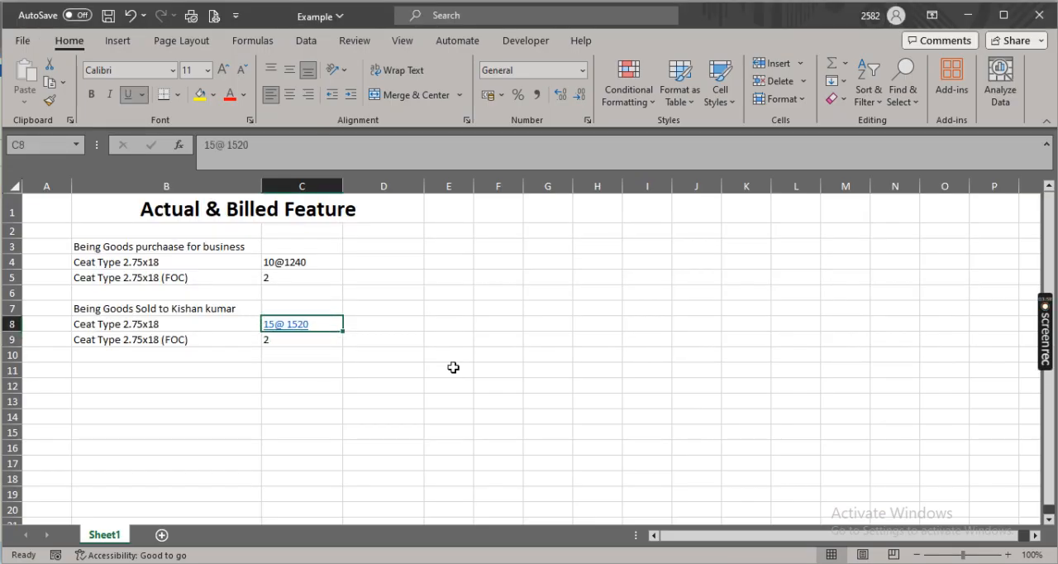
key("shift+space")
key("alt+Tab")
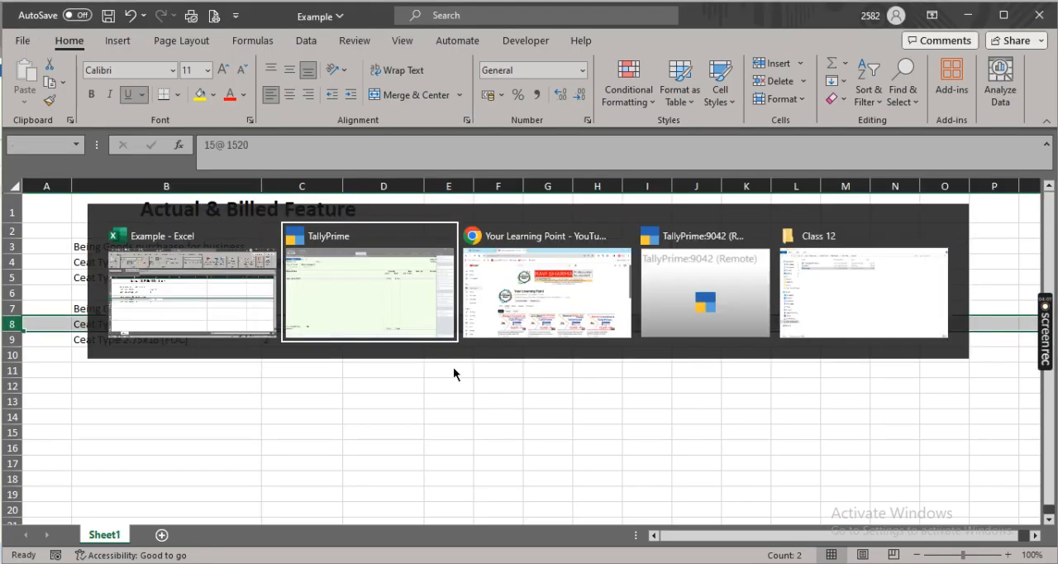
type("15")
key("Return")
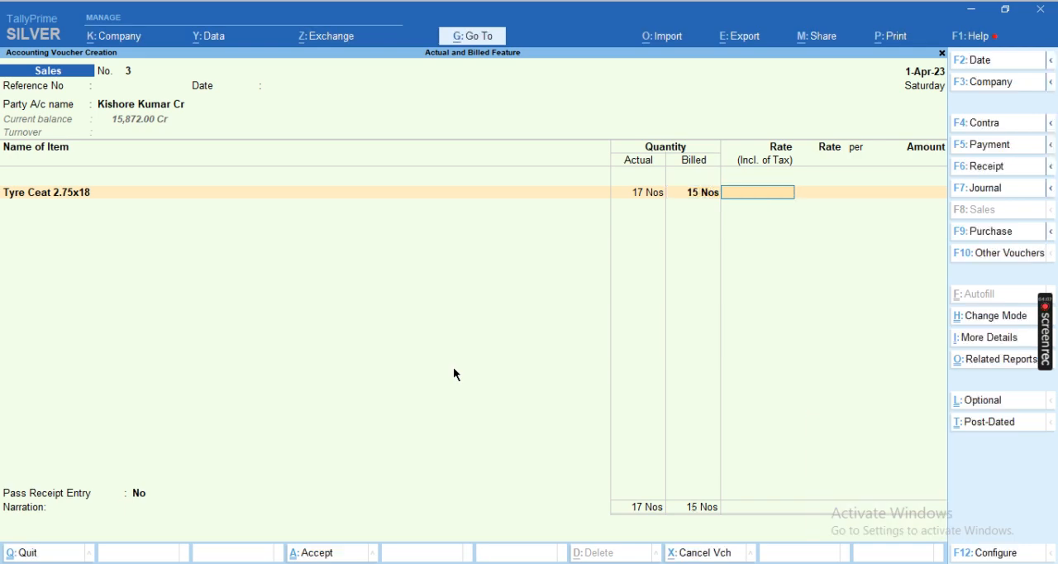
Check the selling rate in the Excel example and set the tyre's rate to 1,520 per Nos in the sales voucher
key("alt+Tab")
key("alt+Tab")
left_click(453, 374)
type("1520")
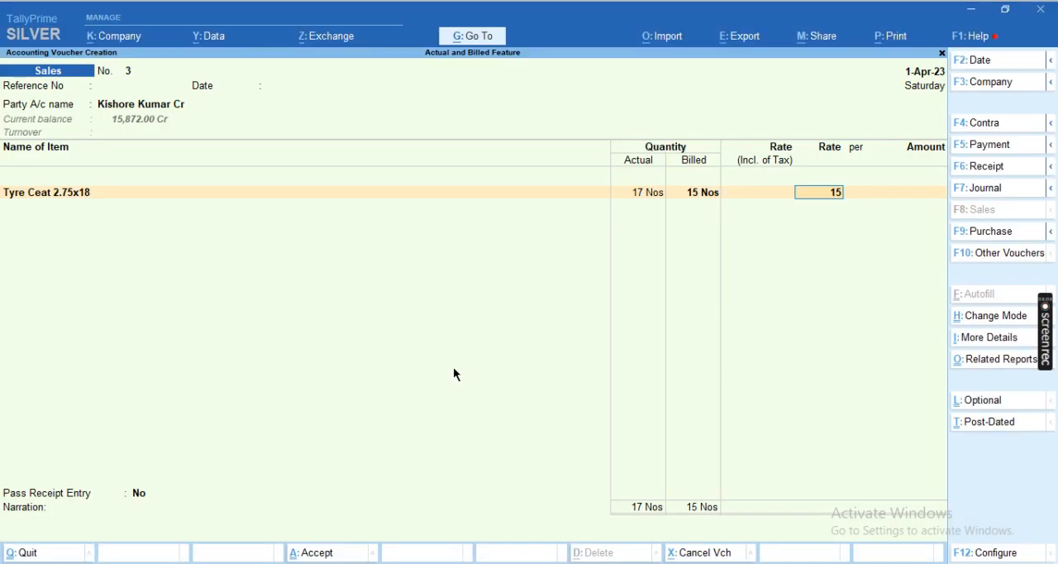
key("Return")
key("Return")
key("Return")
key("Return")
key("Return")
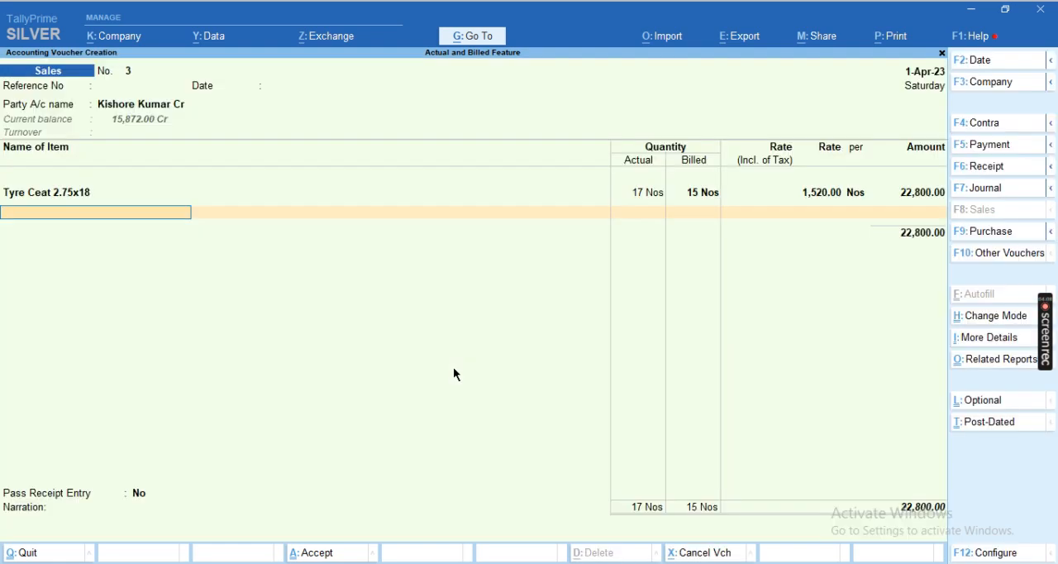
Return to the tyre's accounting allocation and change the Sale 18% ledger's GST Rate Details to As per Company/Group
key("BackSpace")
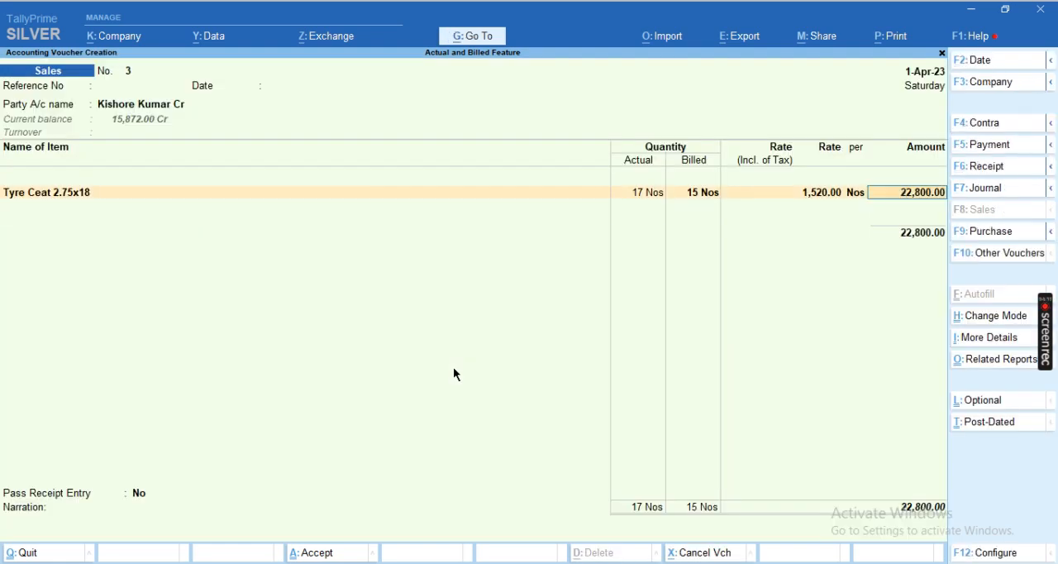
key("Return")
key("ctrl+Return")
key("Return")
key("Return")
key("Return")
key("Return")
key("Return")
key("Return")
key("Return")
key("Return")
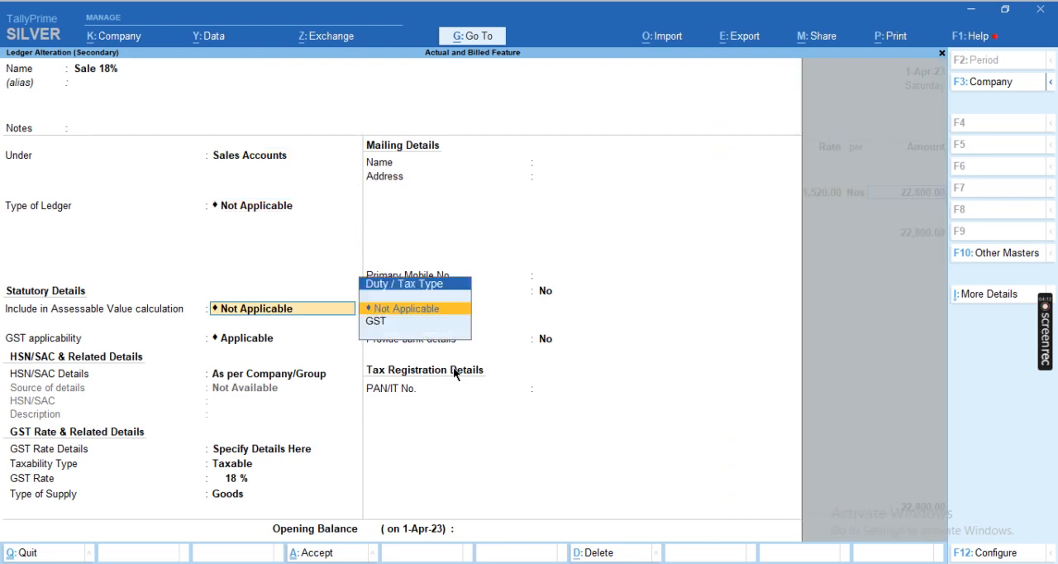
key("Down")
key("Down")
key("Up")
key("Up")
key("Up")
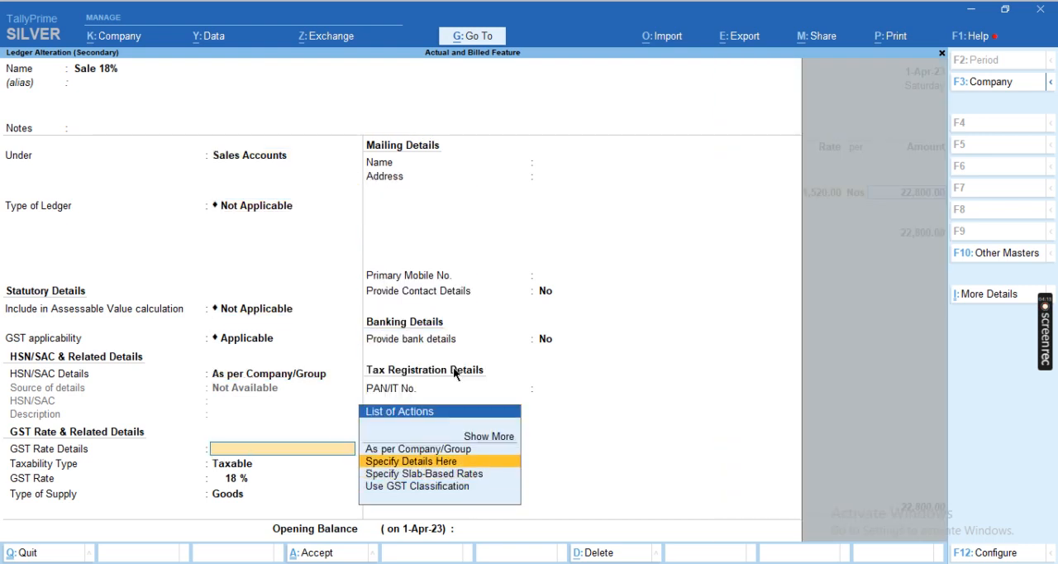
key("Return")
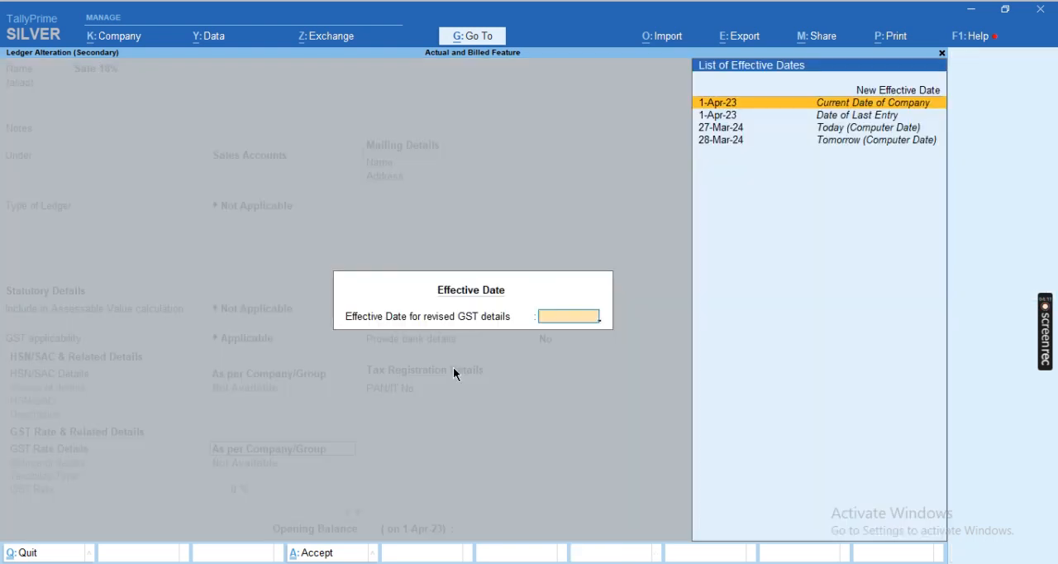
Set 1-Apr-23 as the effective date for the revised GST details and save the Sale 18% ledger
key("Up")
key("Down")
key("Return")
key("Return")
key("Return")
Accept the Sale 18% allocation and add the CGST Input, SGST Input and Roundoff ledgers to the sales voucher
key("Return")
key("Return")
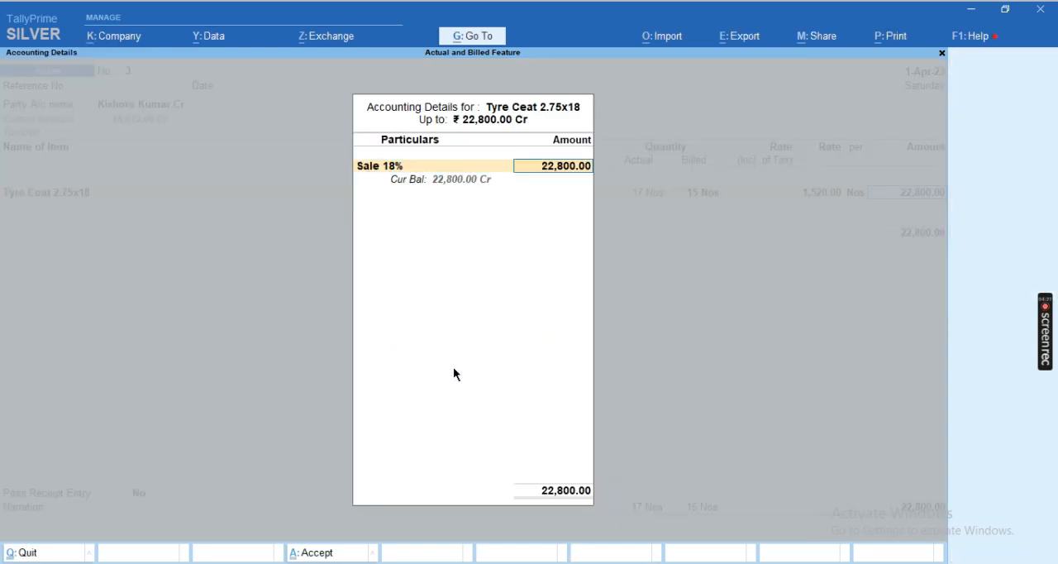
key("Return")
type("cgs")
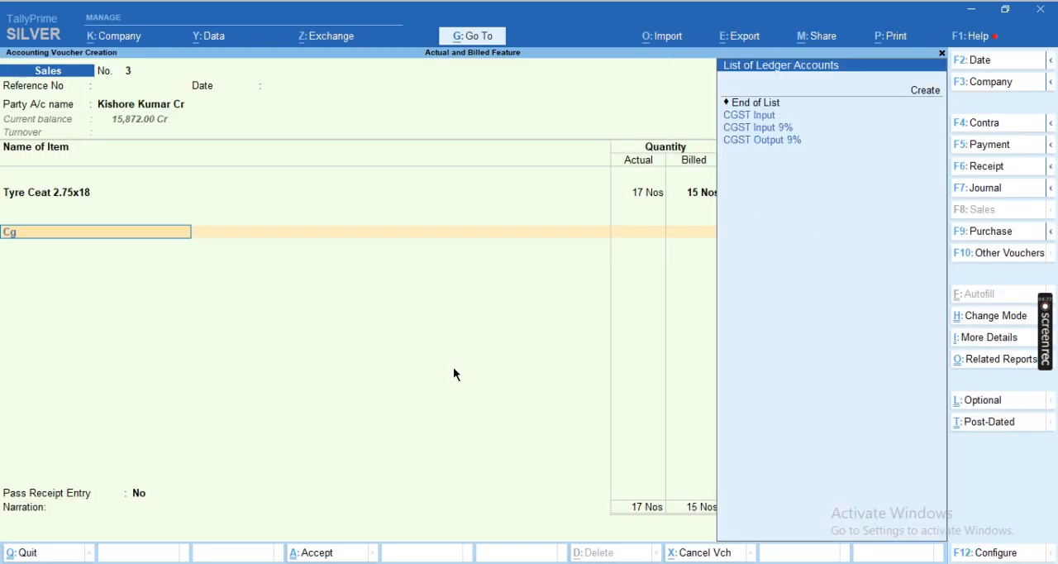
key("Return")
key("Return")
type("sg")
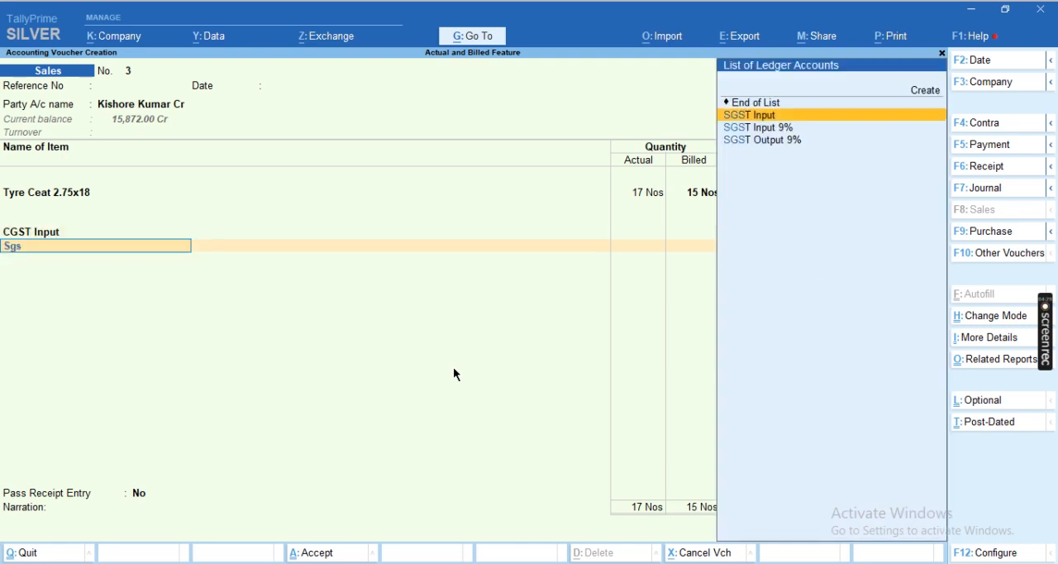
key("Return")
key("Return")
type("rou")
key("Return")
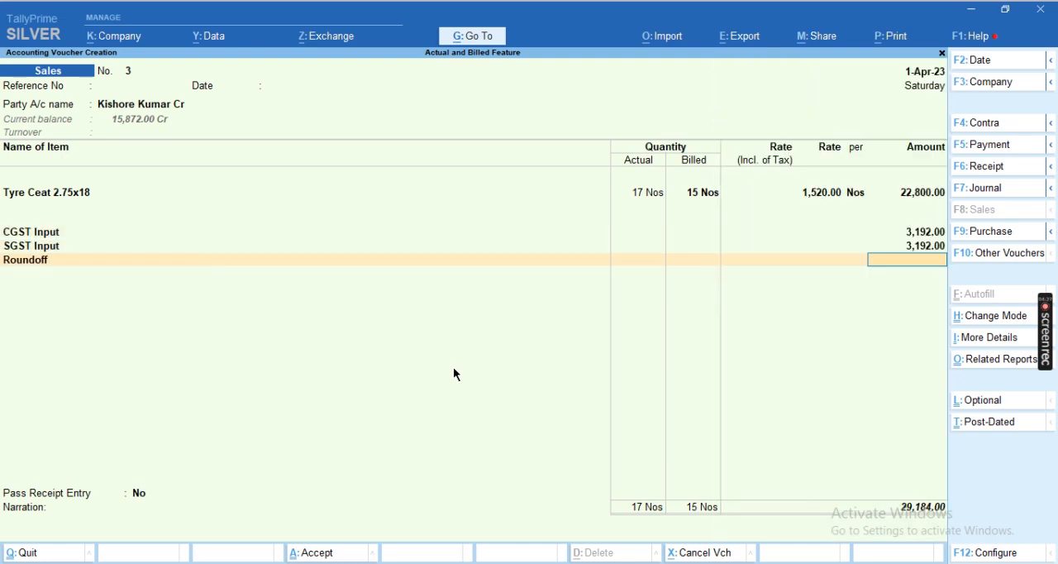
Leave the sales voucher's narration blank and save the voucher
key("Return")
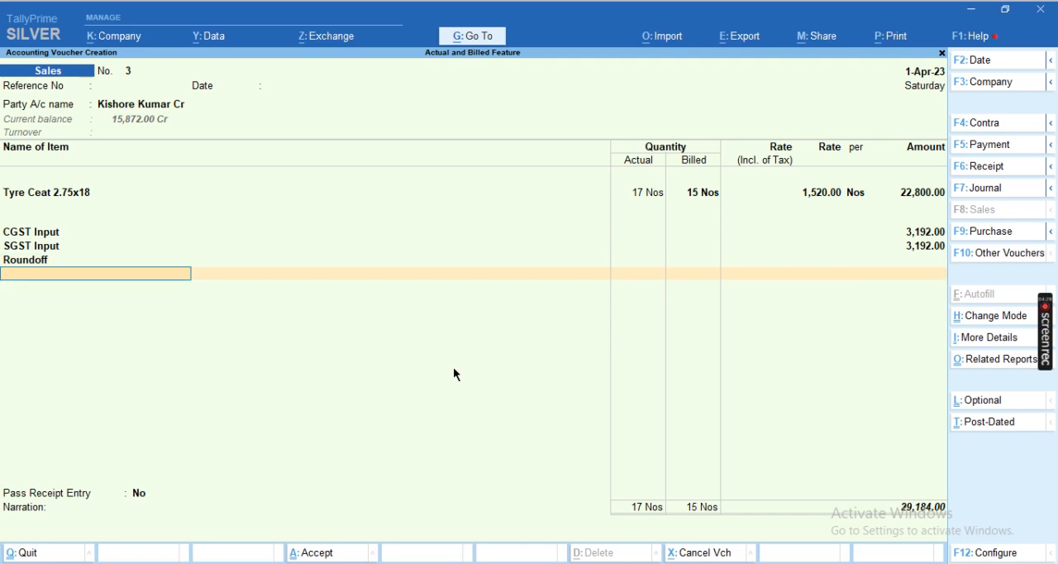
key("Return")
key("Return")
key("Return")
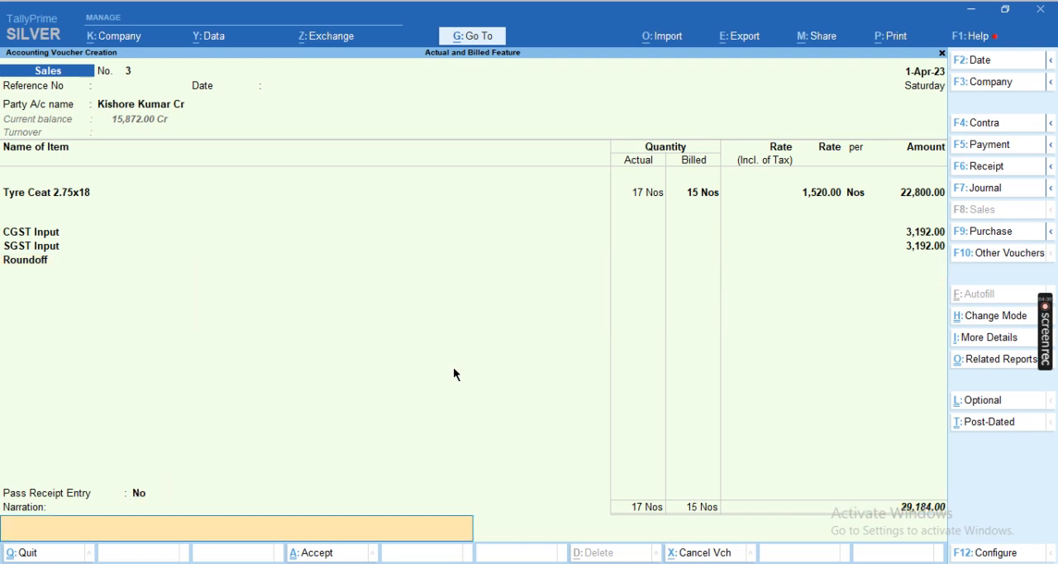
key("Return")
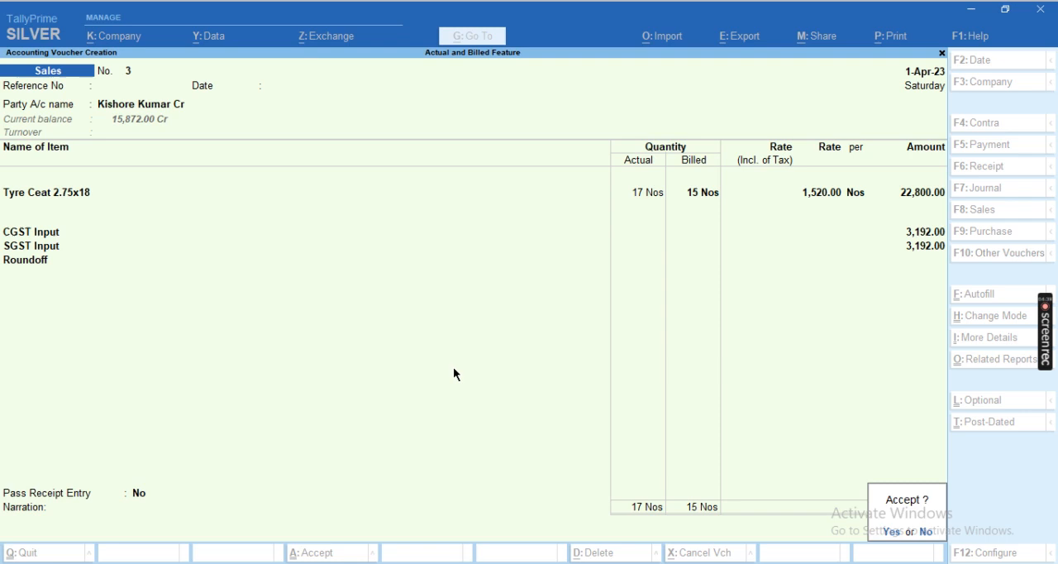
key("y")
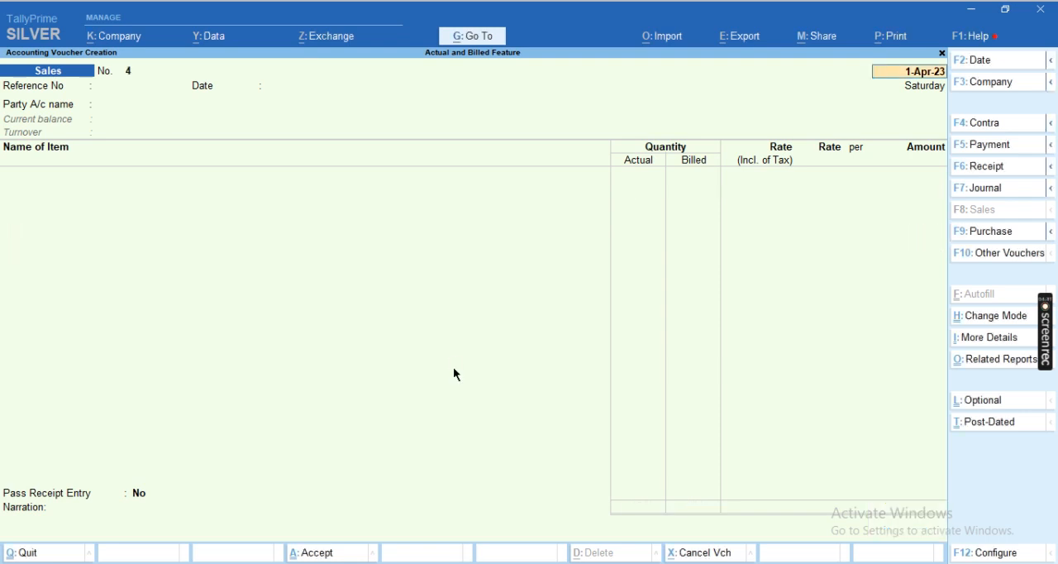
Open the Day Book and delete both the sales and the purchase voucher dated 1-Apr-23
key("Escape")
key("Up")
key("Up")
key("Up")
key("k")
key("space")
key("Down")
key("space")
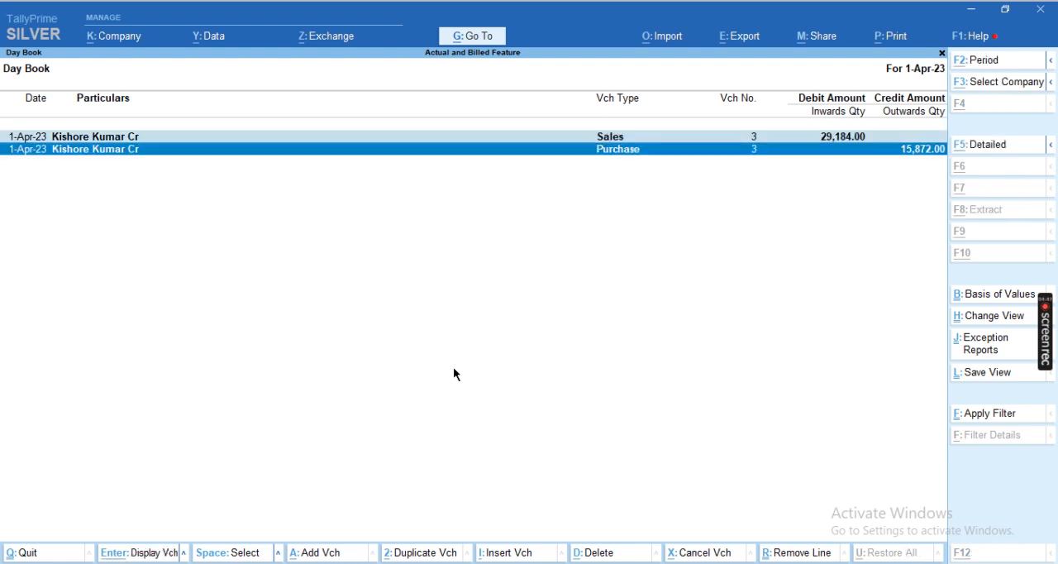
key("alt+d")
key("y")
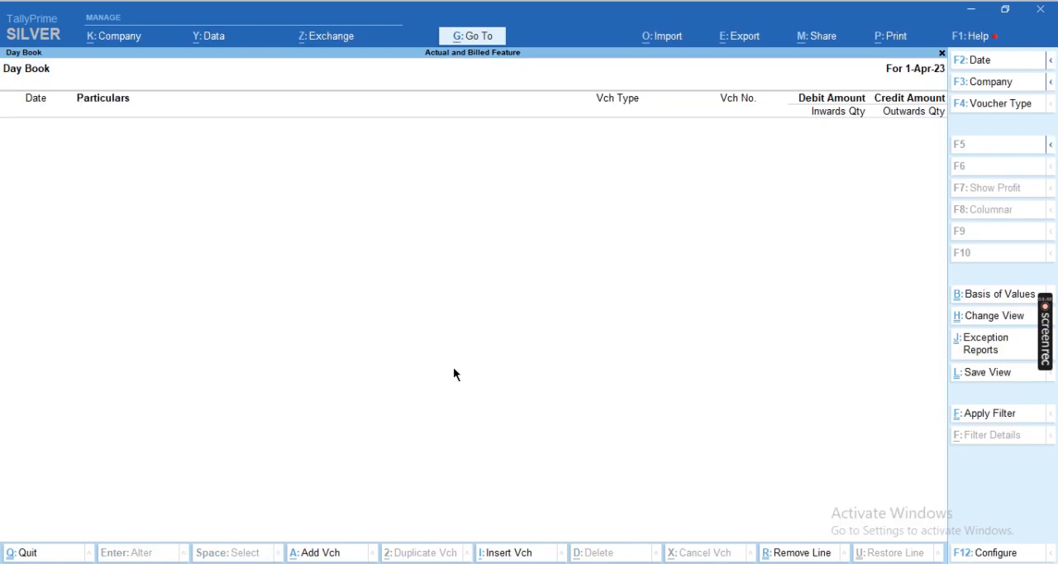
Disable separate Actual and Billed Quantity columns in invoices in the company features and save them
key("F11")
key("Down")
key("Down")
key("Down")
key("Down")
key("Down")
key("Down")
key("Down")
key("Down")
key("Down")
key("Down")
key("Down")
key("Down")
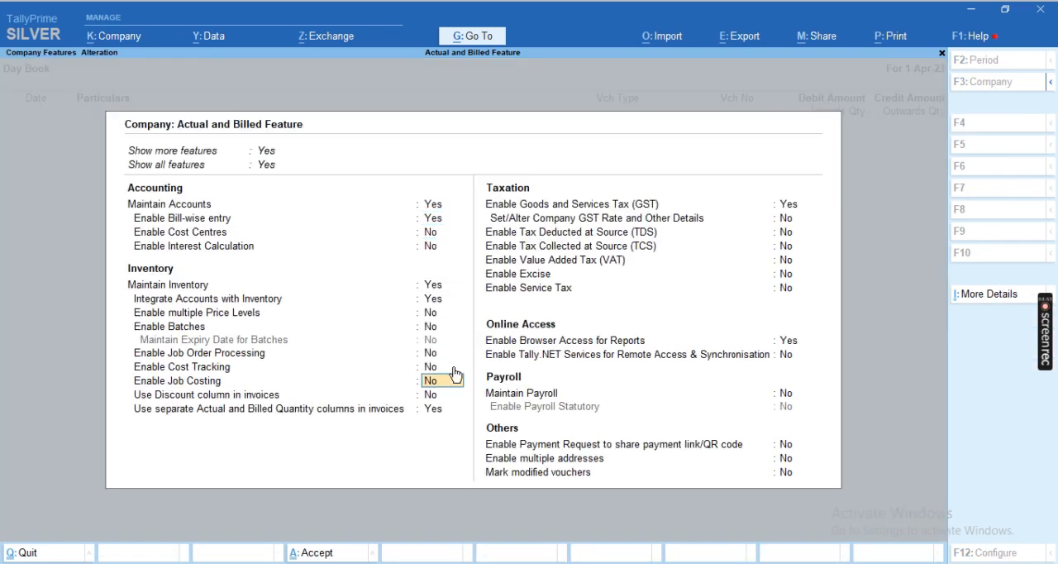
type("n")
key("ctrl+a")
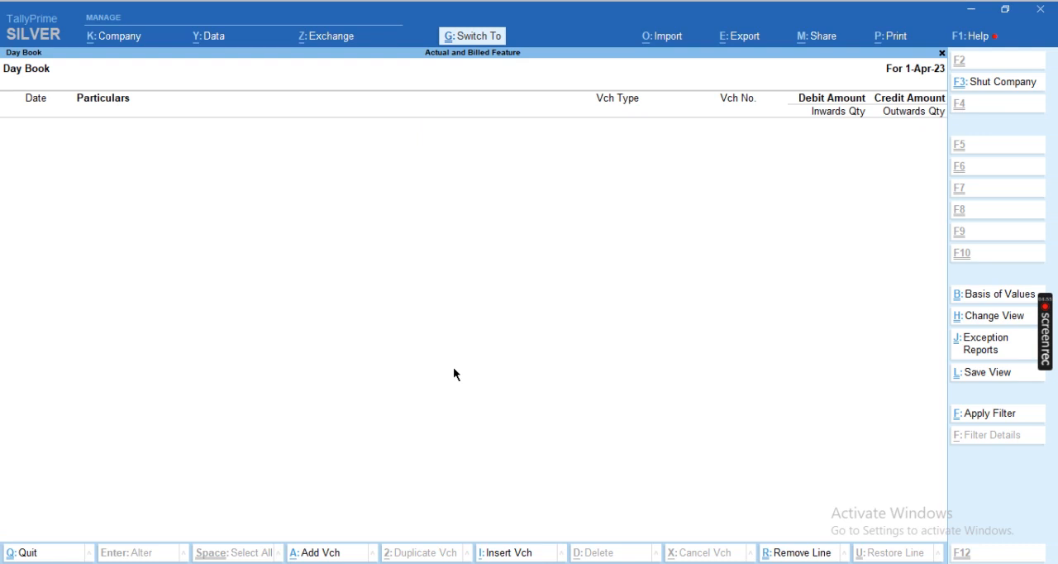
Start a new purchase voucher without a supplier invoice number and choose the last listed party ledger as the supplier
key("Escape")
key("v")
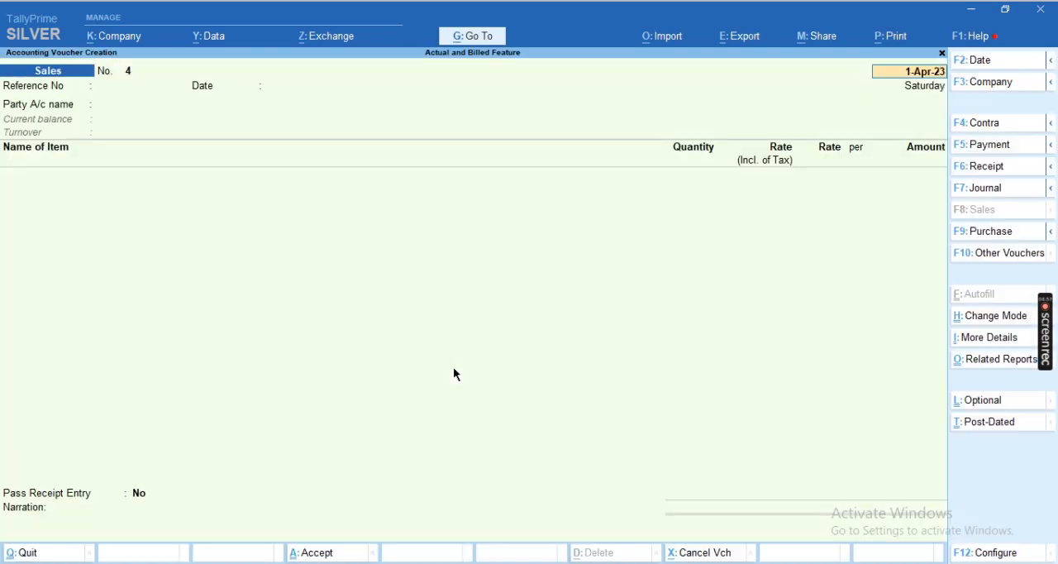
key("F9")
key("Return")
key("Return")
key("Return")
key("Down")
key("Down")
key("Down")
key("Down")
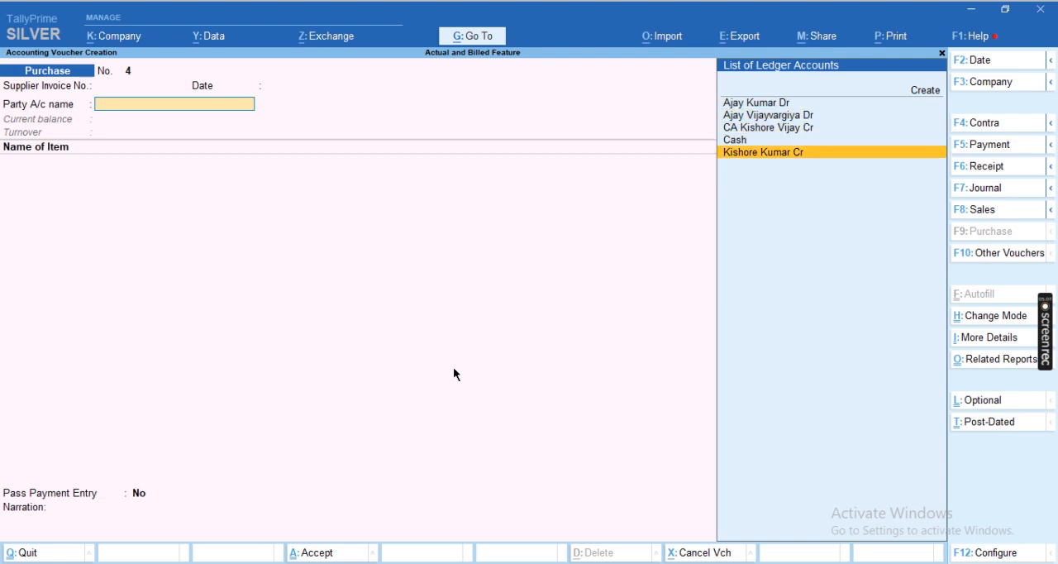
key("Return")
key("Return")
key("Return")
Leave the purchase voucher's receipt and order details blank and accept the default party details
key("ctrl+a")
key("Return")
key("Return")
key("Return")
key("ctrl+a")
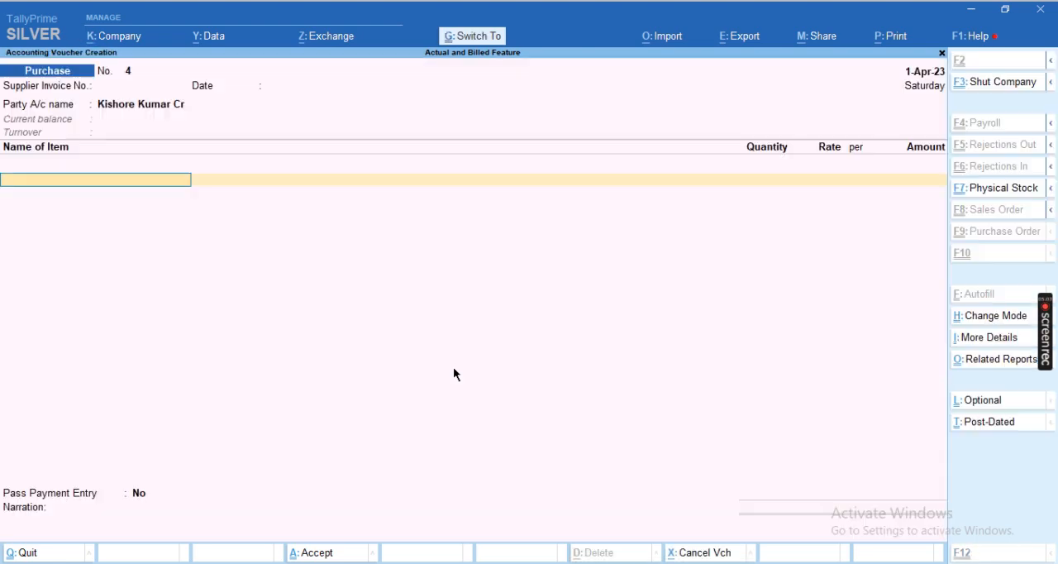
Check the purchase line in the Excel example's row 4 and select Tyre Ceat 2.75x18 as the purchase voucher's stock item
key("alt+Tab")
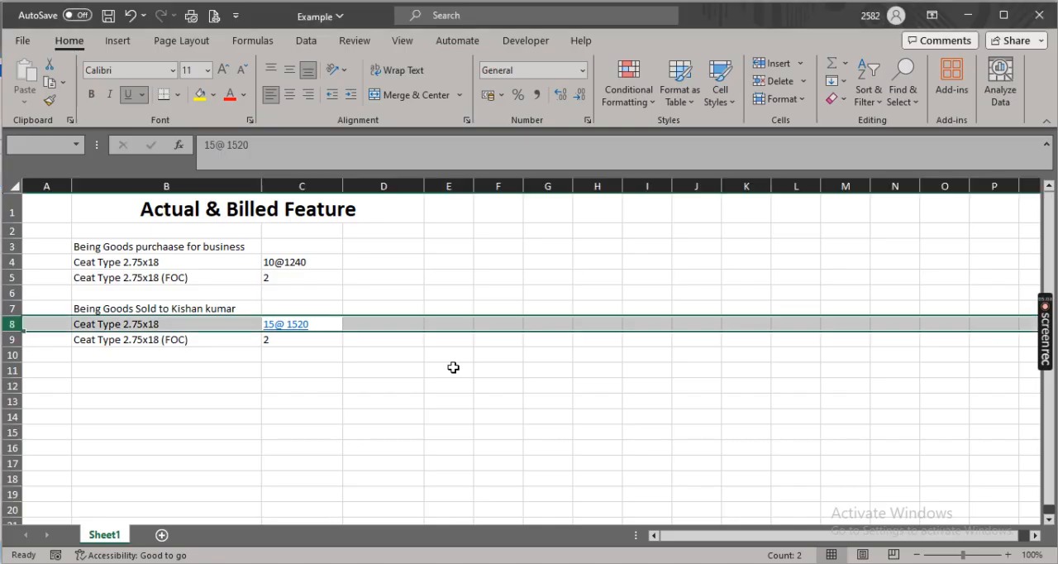
key("Up")
key("Up")
key("Up")
key("Up")
key("alt")
key("Down")
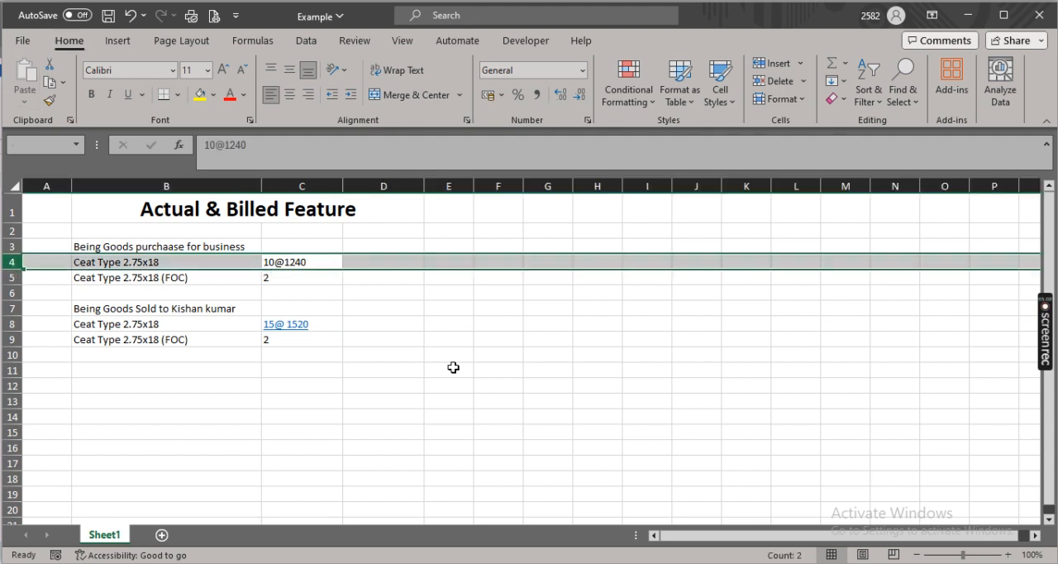
key("alt+Tab")
key("Up")
key("Up")
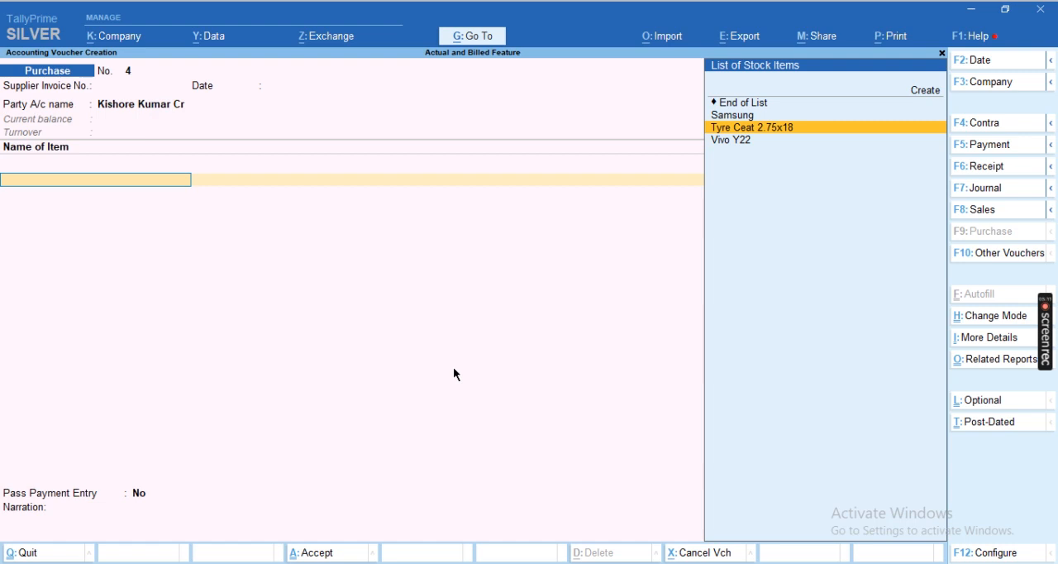
key("Return")
Enter 10 Nos at a rate of 1,240 for the tyre, rechecking the example in Excel, and accept its purchase allocation
type("10")
key("Return")
key("alt+Tab")
Add Tyre Ceat 2.75x18 as a second item, check the free quantity in Excel and enter 2 Nos
key("alt+Tab")
type("1240")
key("Return")
key("Return")
key("Return")
key("Return")
key("Return")
key("Return")
key("Up")
key("Up")
key("Return")
key("alt+Tab")
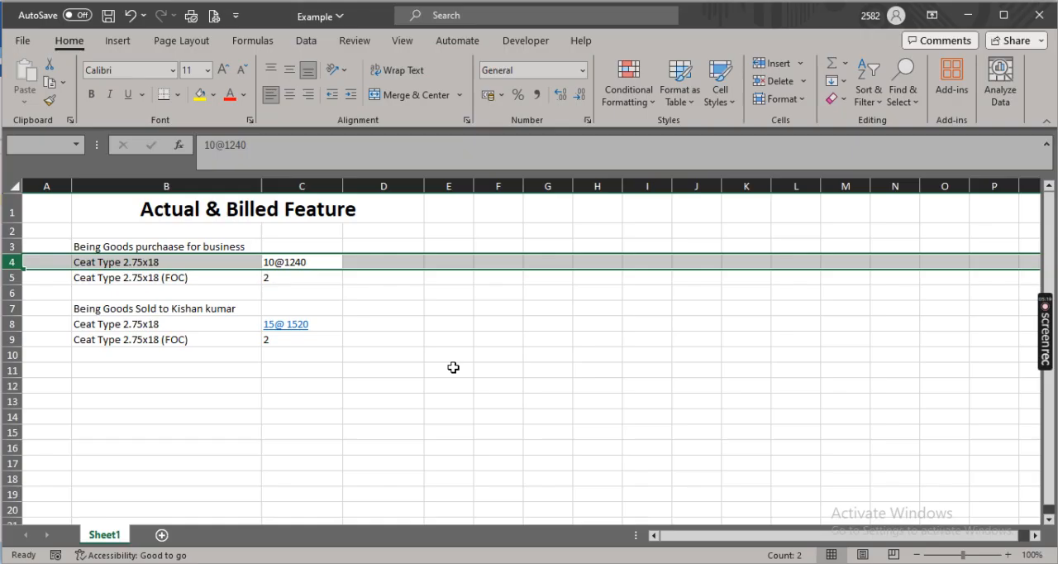
key("Down")
key("alt+Tab")
type("2")
key("Return")
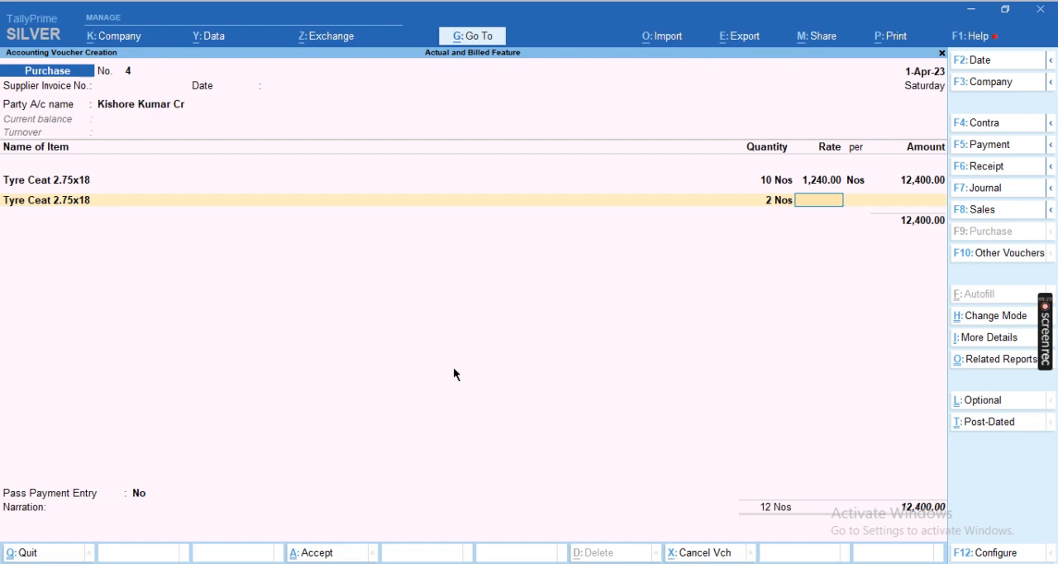
Set the free tyre line's rate to 0.01 per Nos and allocate the line to Purchase A/c
type(".01")
key("Return")
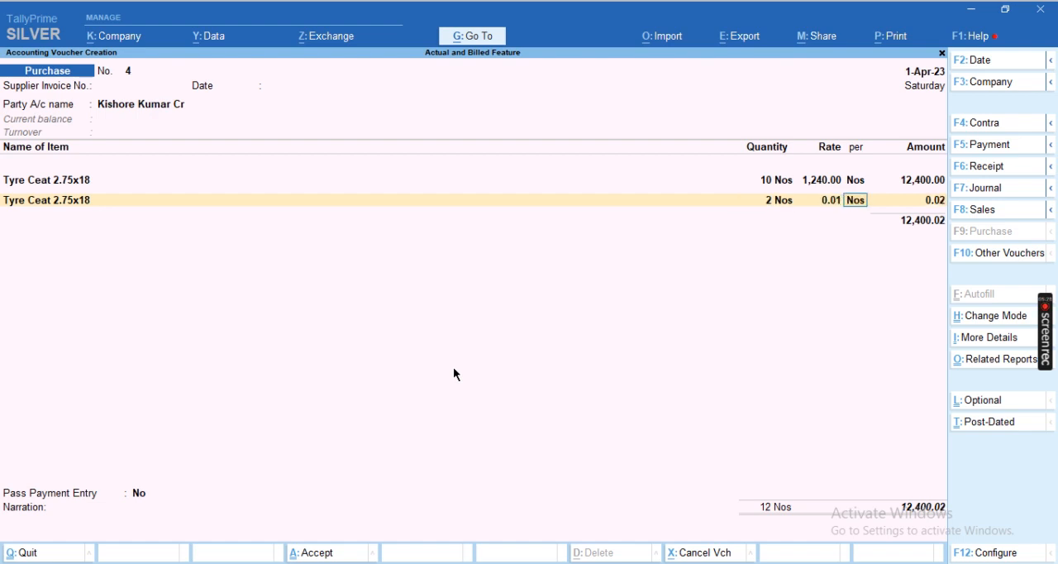
key("Return")
key("Return")
key("Return")
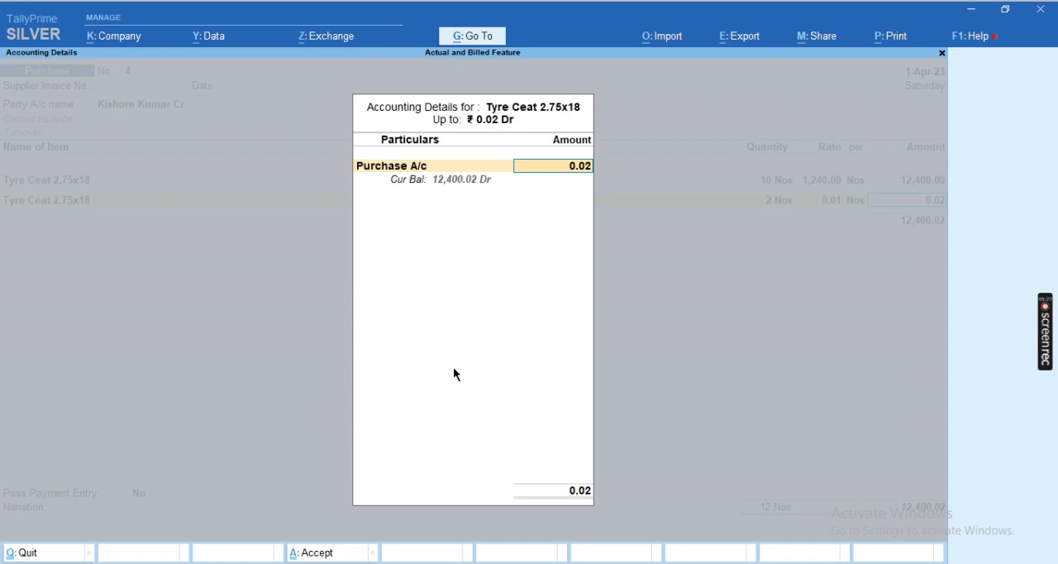
key("Return")
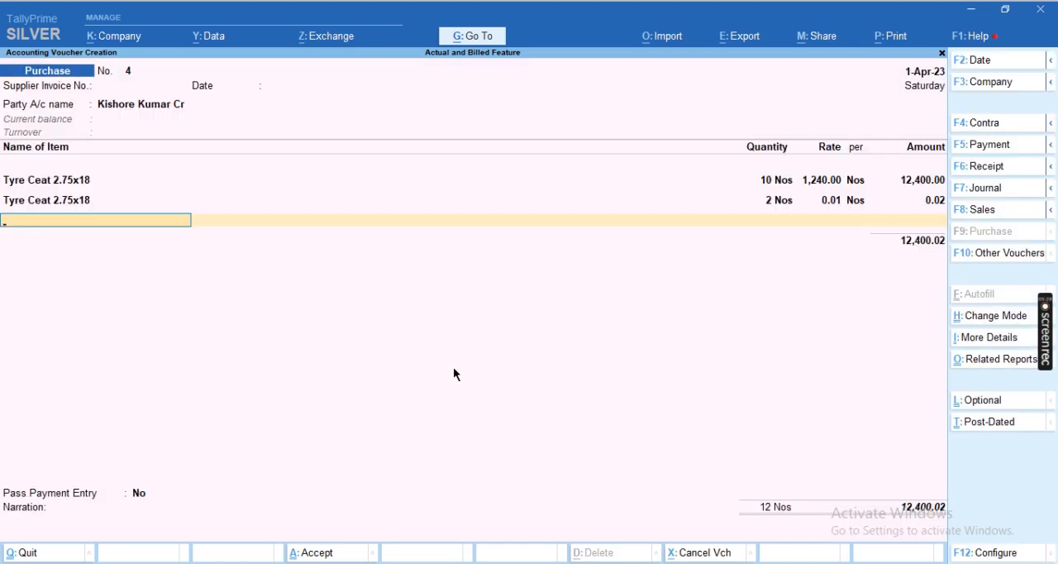
End the item list and add the CGST Input, SGST Input and Roundoff ledgers to the purchase voucher
key("Return")
type("cgs")
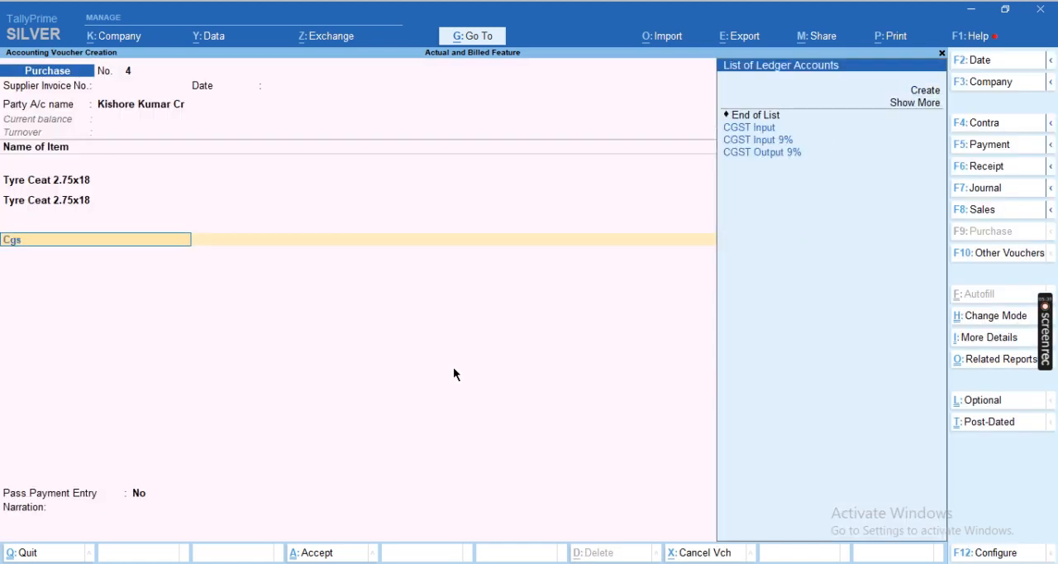
key("Return")
key("Return")
type("Sgs")
key("Return")
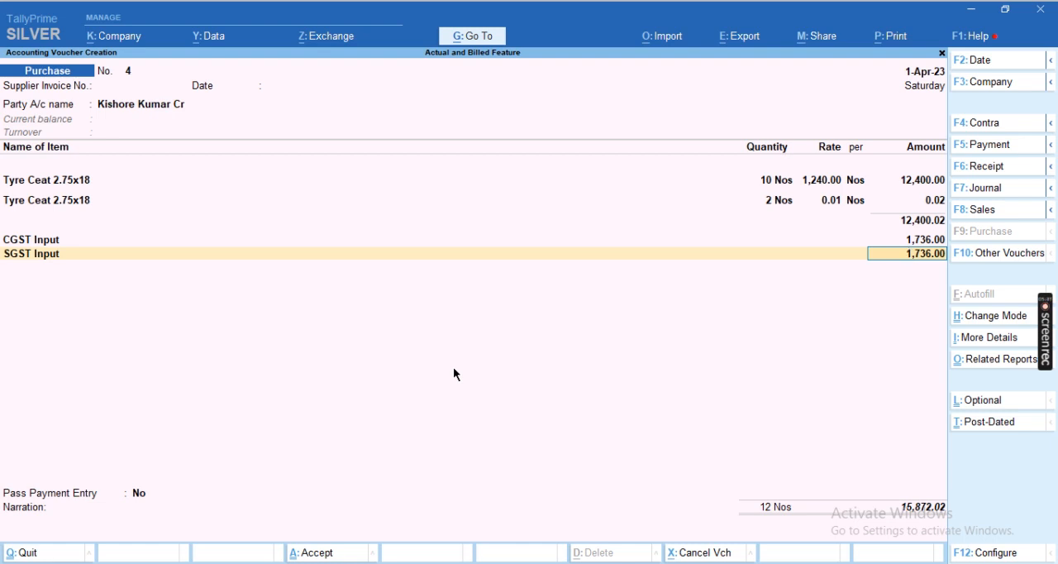
key("Return")
type("Roundoff")
key("Return")
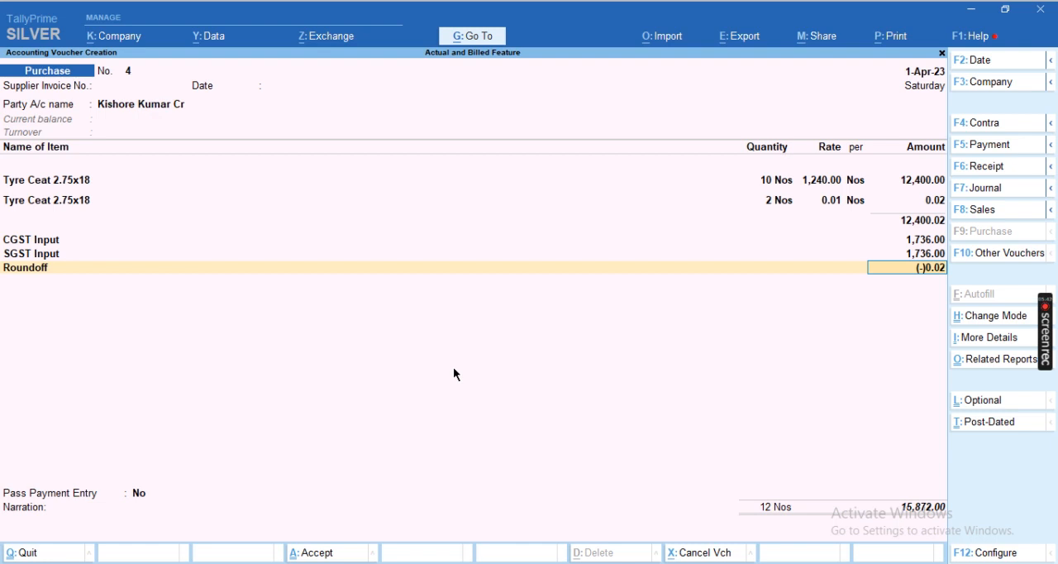
Accept the roundoff amount, keep Pass Payment Entry at No, leave the narration blank and save the purchase voucher
key("Return")
key("Return")
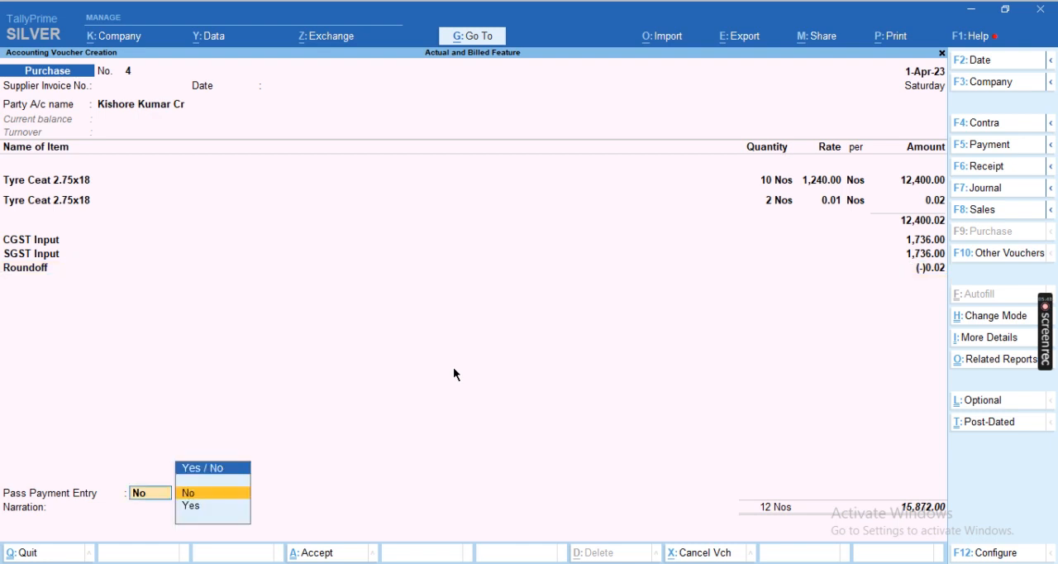
key("Return")
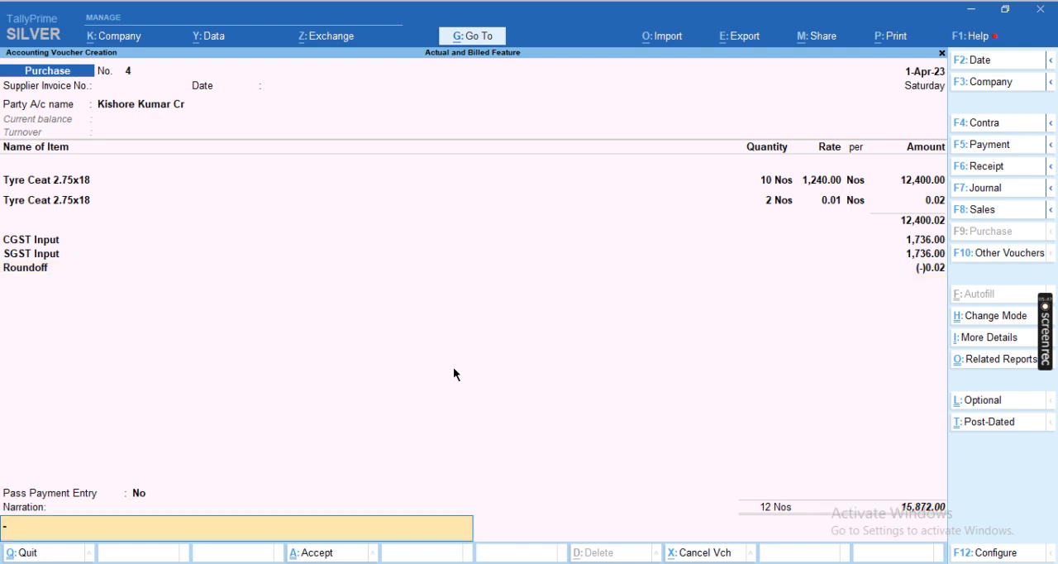
key("Return")
Start a sales voucher for the same party as the purchase and accept the blank dispatch details and the party details
key("Return")
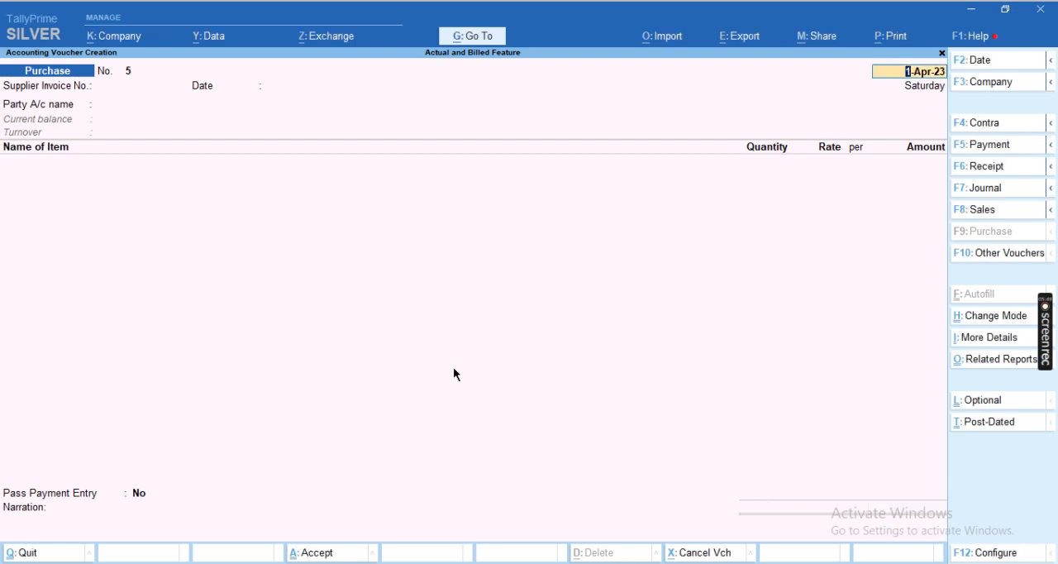
key("F8")
key("Return")
key("Return")
key("Down")
key("Down")
key("Down")
key("Return")
key("Return")
key("Return")
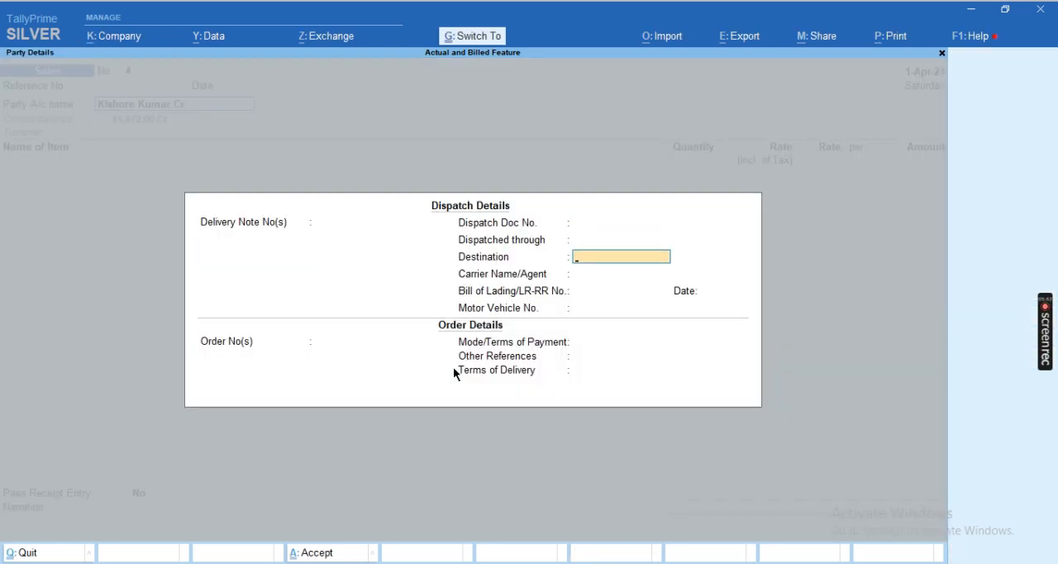
key("ctrl+a")
key("ctrl+a")
Add Tyre Ceat 2.75x18 to the sales voucher, check the sale example in Excel and enter a quantity of 15 Nos
key("Down")
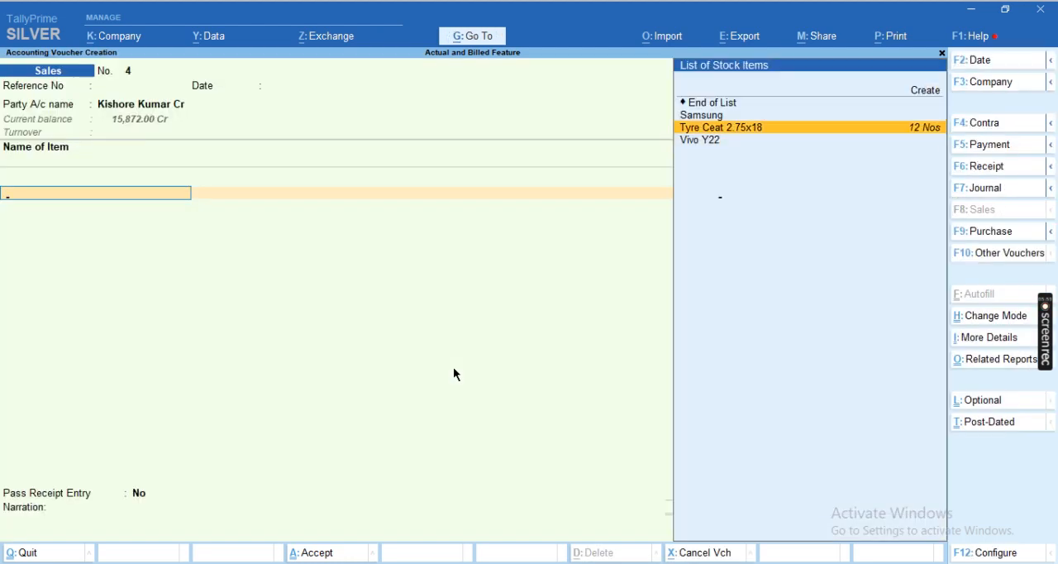
key("Return")
key("alt+Tab")
key("Down")
key("Down")
key("shift+space")
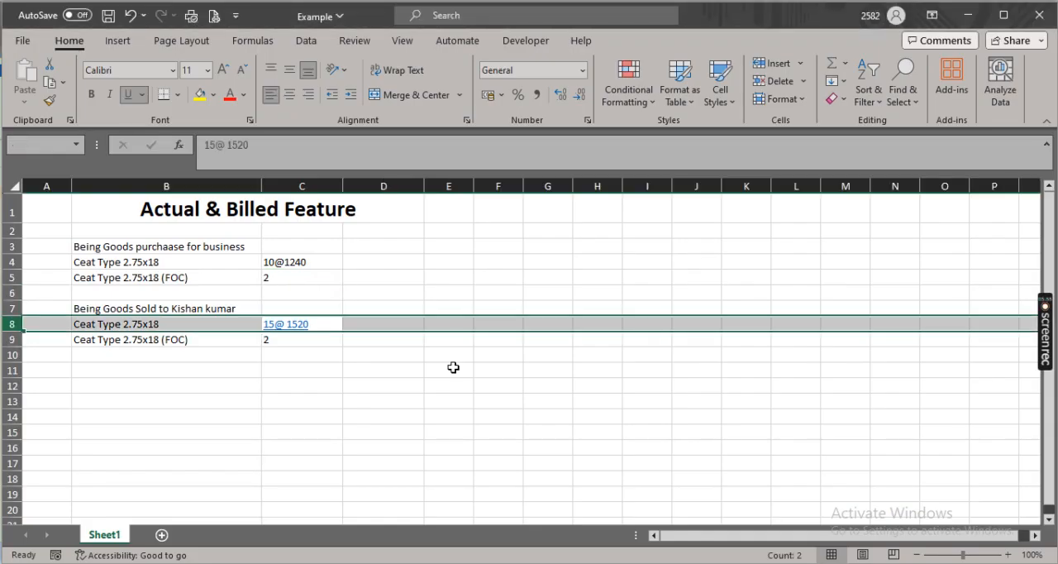
key("alt+Tab")
type("15")
key("Return")
Recheck the Excel example, set the tyre's sale rate to 1,520 per Nos and accept its sales allocation
key("alt")
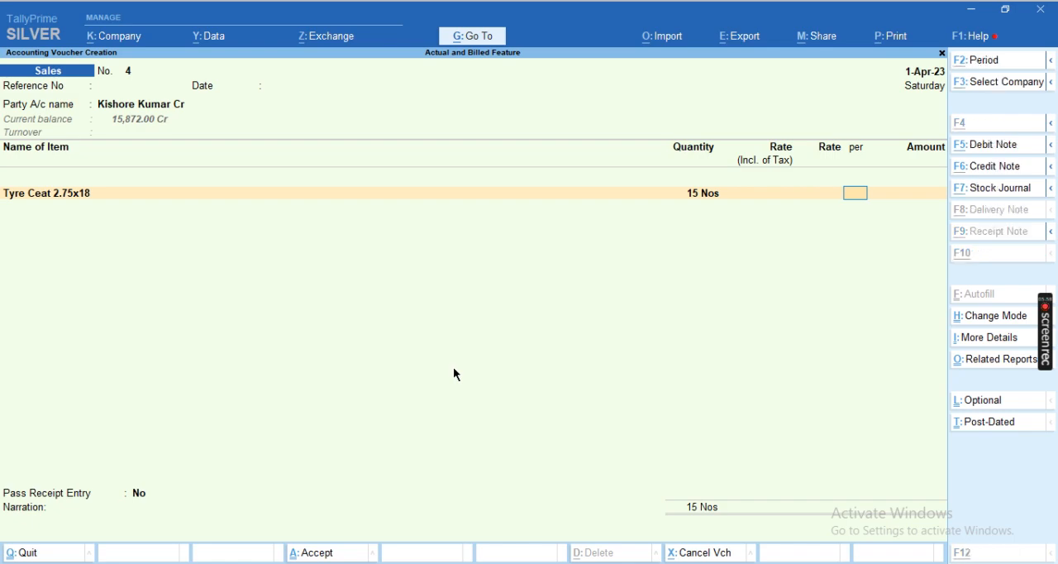
key("alt+Tab")
key("alt+Tab")
type("1520")
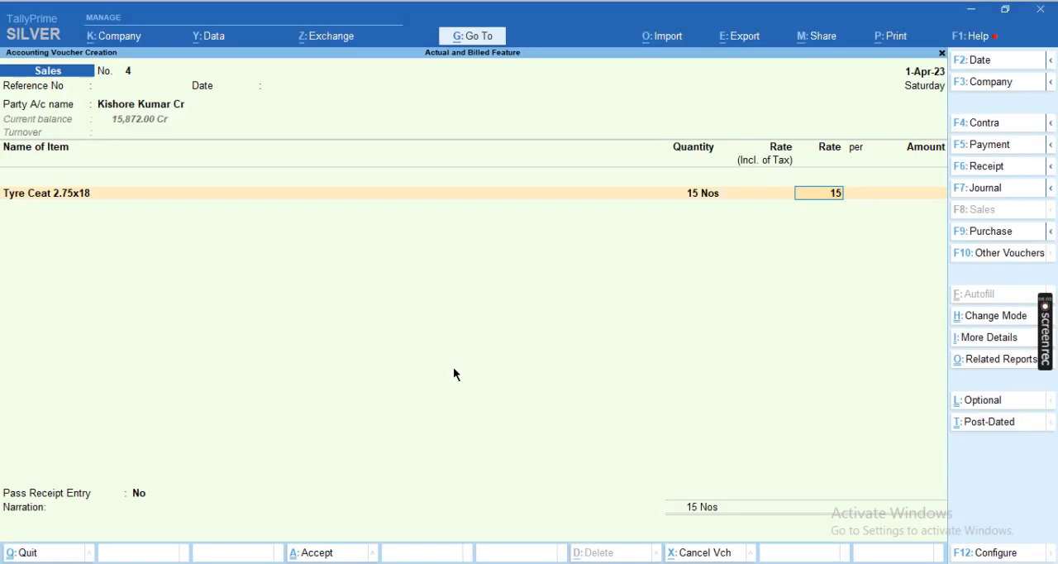
key("Return")
key("Return")
key("Return")
key("Return")
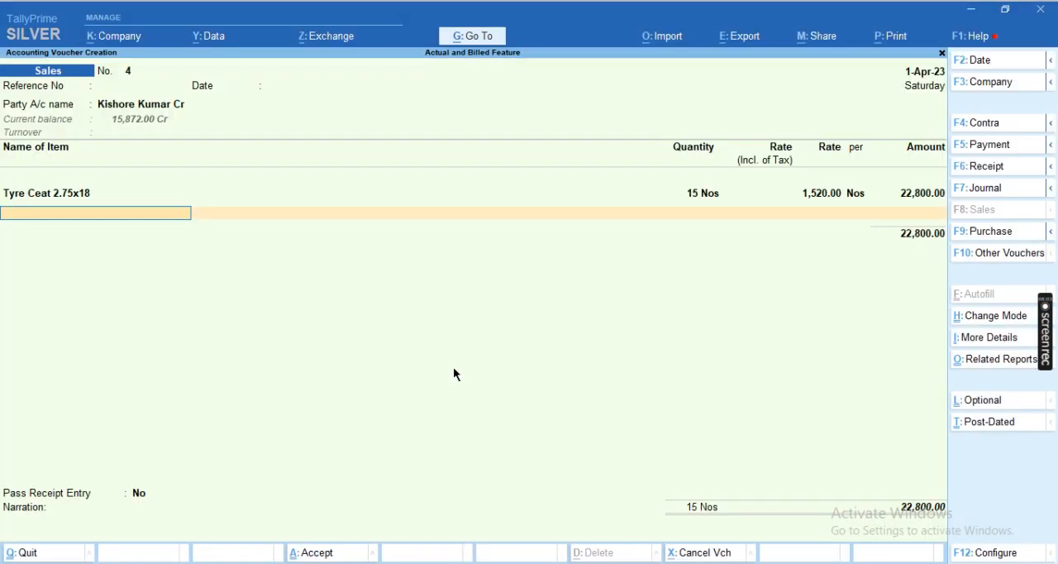
Add Tyre Ceat 2.75x18 as a free line of 2 Nos at 0.01 after checking Excel, and end the item list
key("Up")
key("Return")
key("alt+Tab")
key("alt+Tab")
type("2")
key("Return")
type(".01")
key("Return")
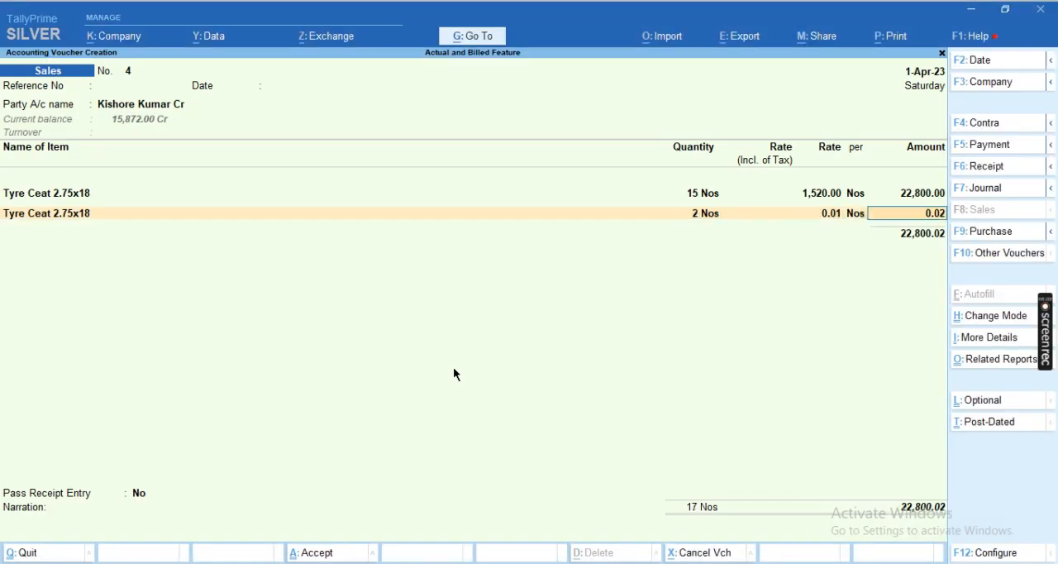
key("Return")
key("Return")
key("Return")
Add the CGST Input and SGST Output 9% ledgers below the items of the sales voucher
type("Cgs")
key("Down")
key("Down")
key("Up")
key("Up")
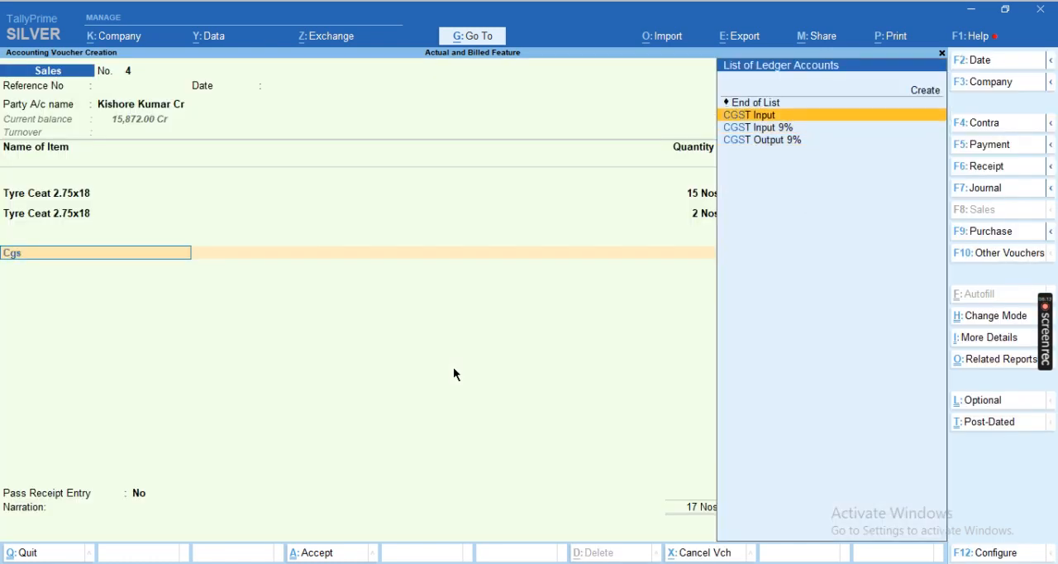
key("Return")
type("Sgs")
key("Up")
key("Up")
key("Down")
key("Down")
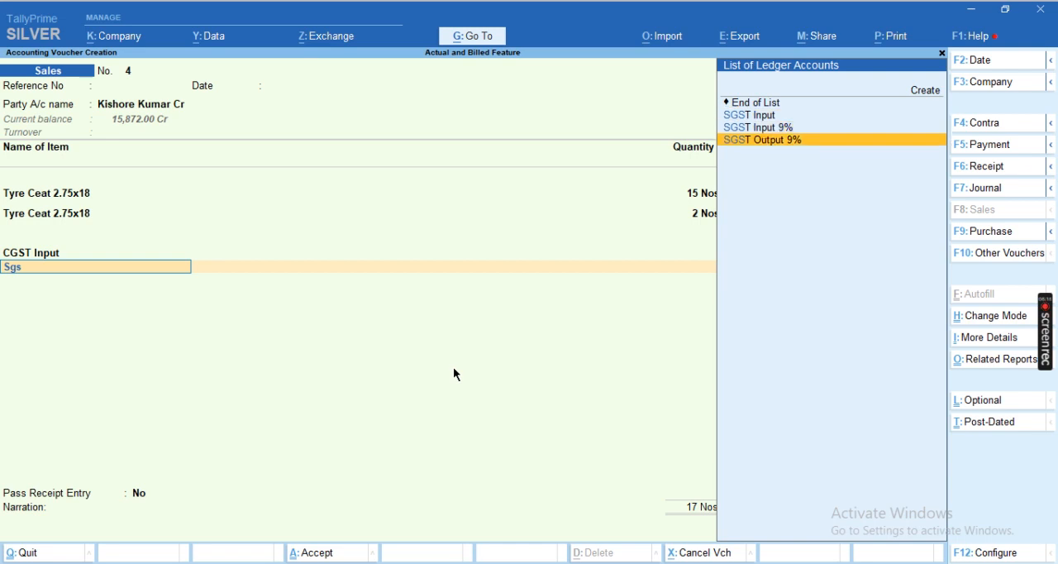
key("Return")
Replace the CGST Input ledger on the first tax line with CGST Output 9%
key("BackSpace")
key("BackSpace")
key("BackSpace")
type("Cgs")
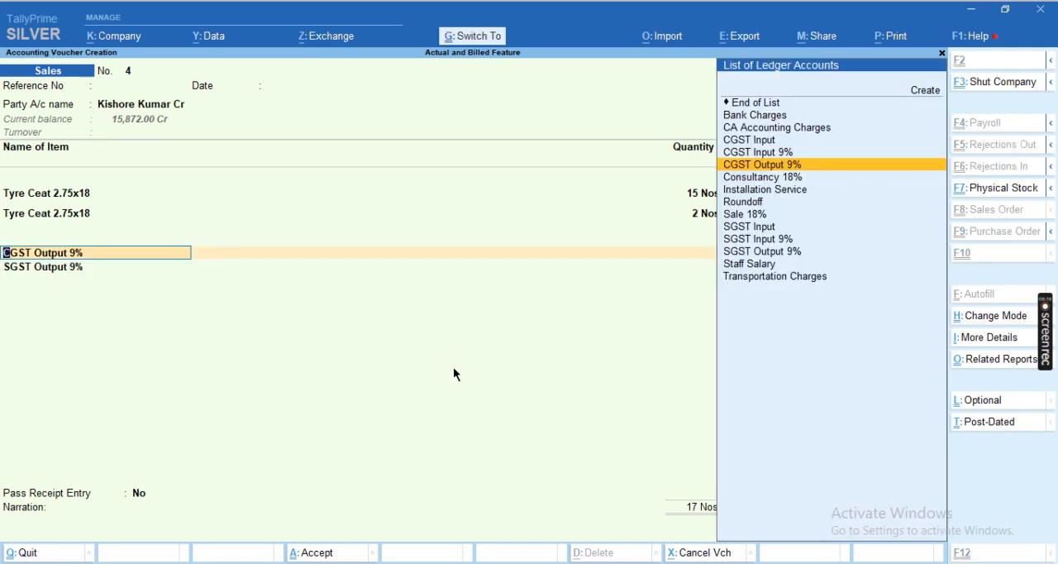
Alter the CGST Output 9% ledger from the voucher, setting its percentage of calculation to 0 %, and save it
key("ctrl+Return")
key("Return")
key("Return")
key("Down")
key("Down")
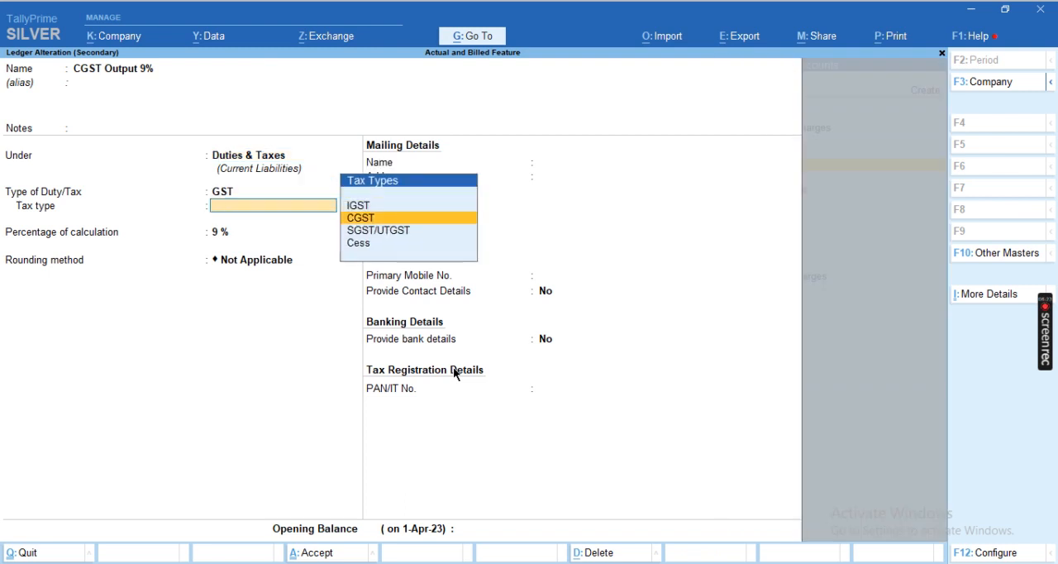
key("Return")
type("0")
key("Return")
key("Return")
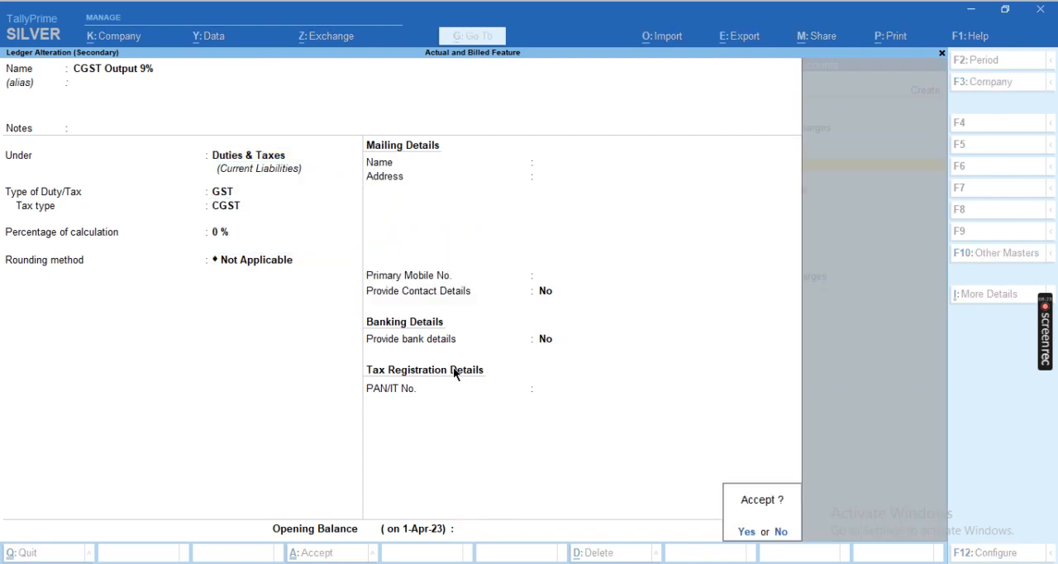
key("Return")
key("Return")
key("Return")
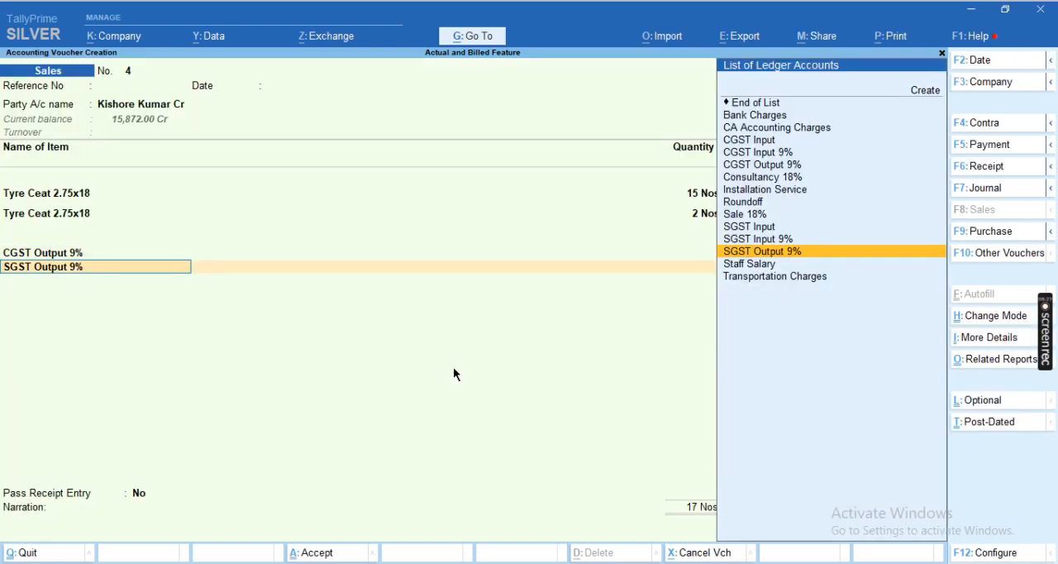
Rename the SGST Output 9% ledger to SGST Output, set its percentage of calculation to 0 % and save it
key("ctrl+Return")
key("Up")
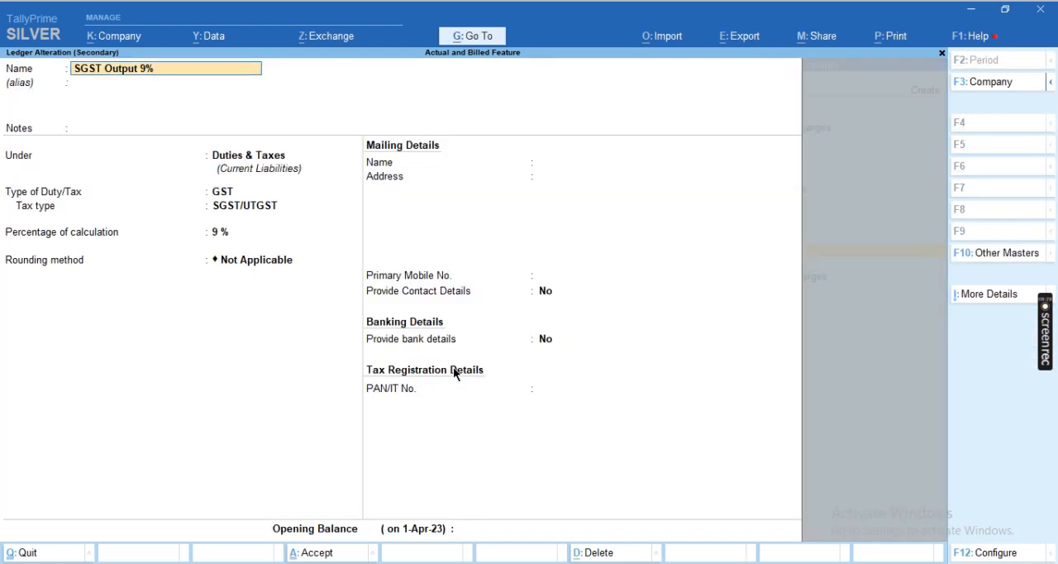
key("Return")
key("Return")
key("Return")
key("Return")
key("Return")
key("Return")
key("Return")
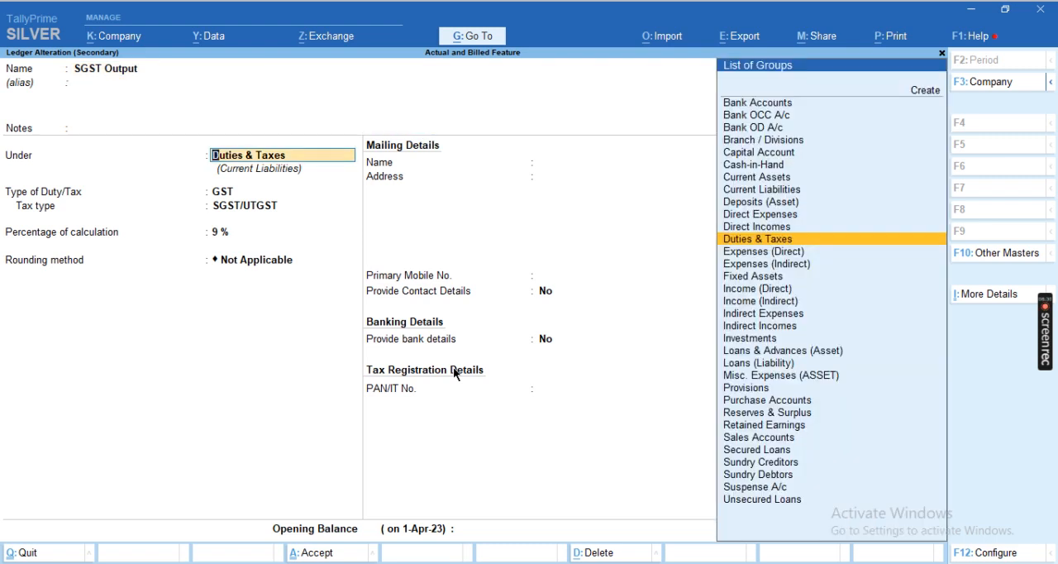
key("Return")
key("Return")
key("Return")
key("Return")
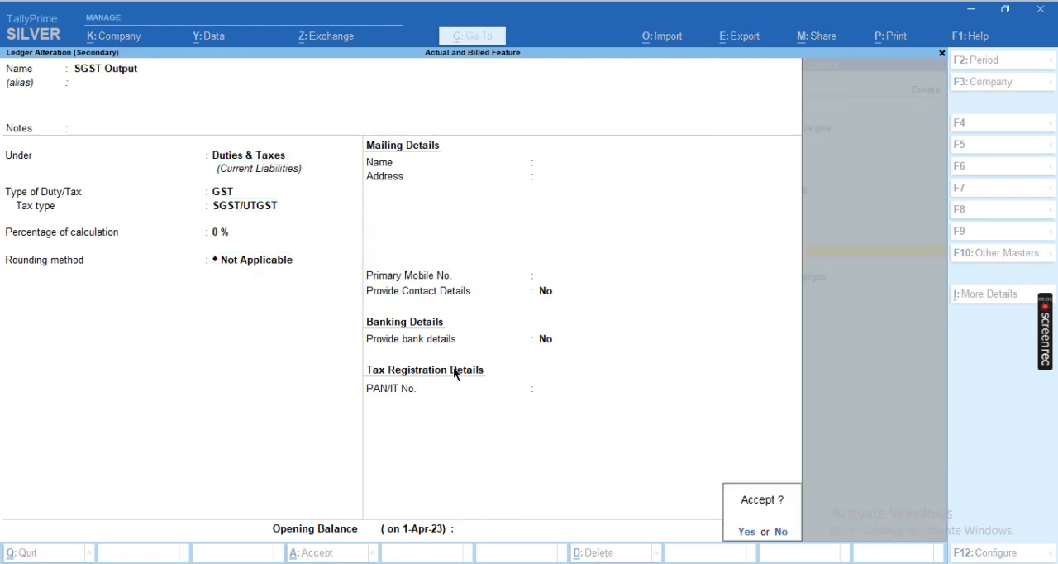
Rename the CGST Output 9% ledger to CGST Output, save it and accept both tax lines in the voucher
key("Up")
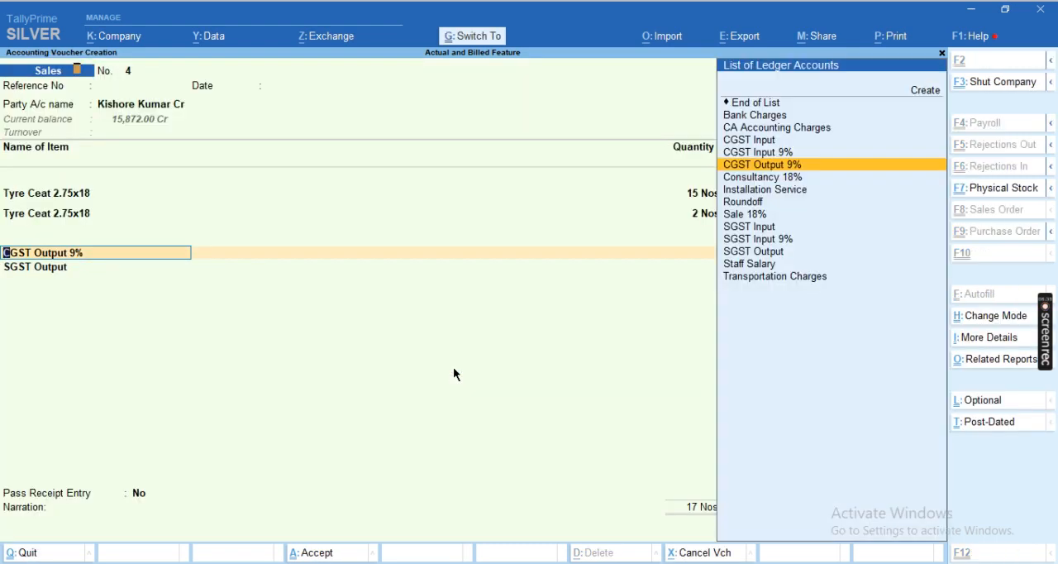
key("ctrl+Return")
key("ctrl+a")
key("Return")
key("Return")
key("Return")
Add the Roundoff ledger to the sales voucher and save the voucher with Pass Receipt Entry at No
type("Ro")
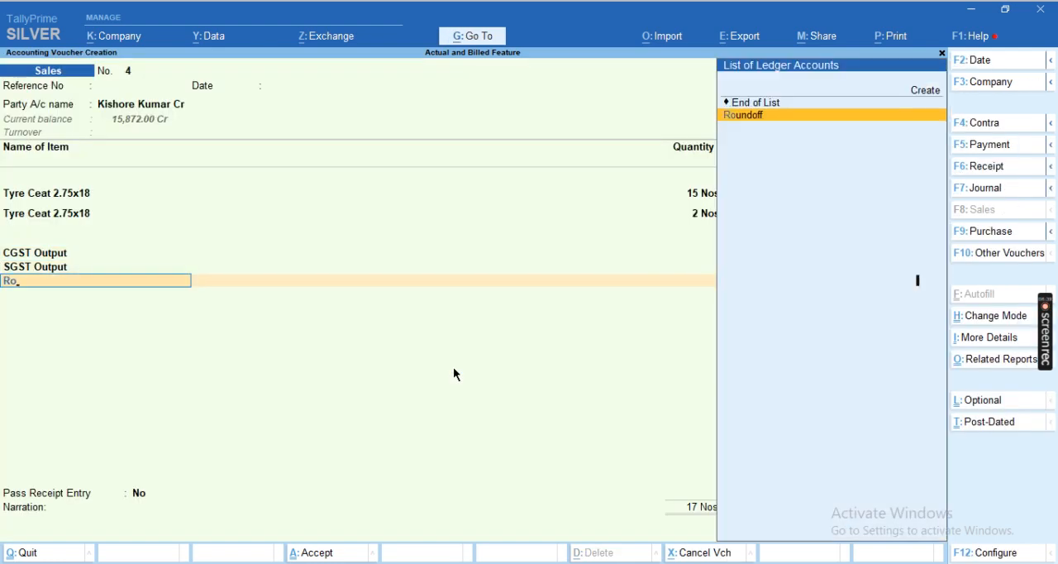
key("Return")
key("Return")
key("Return")
key("Return")
key("Return")
key("Return")
key("Return")
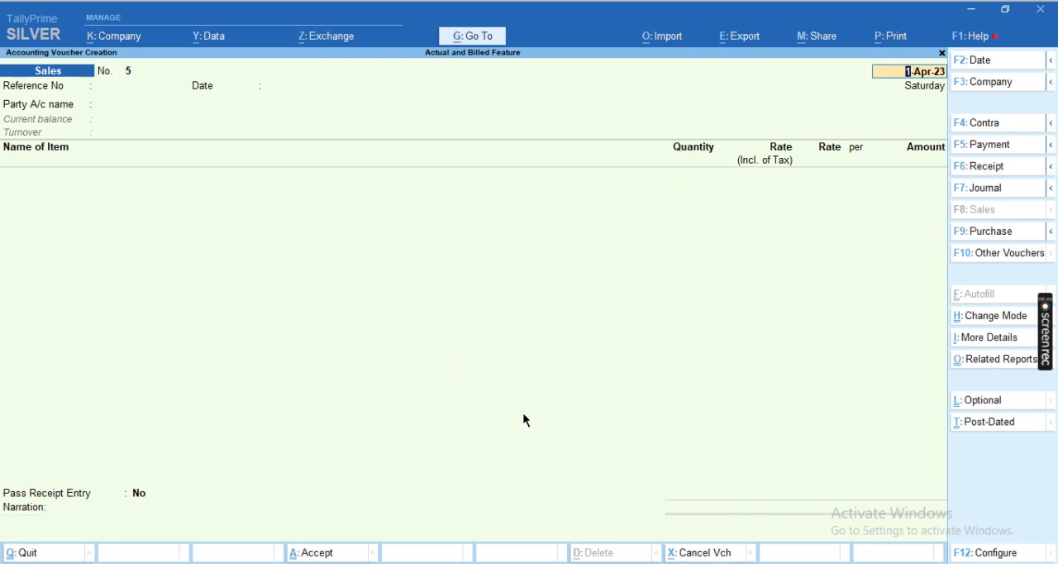
Switch to the Excel example and review the purchase and sale rows, including the quantities, rates and free (FOC) items
left_click(679, 563)
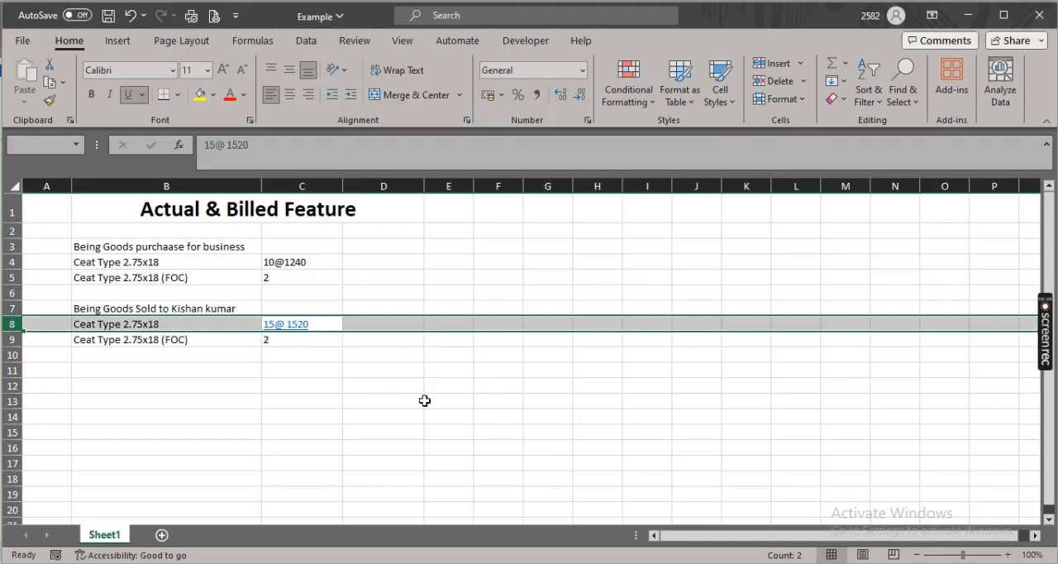
left_click(320, 305)
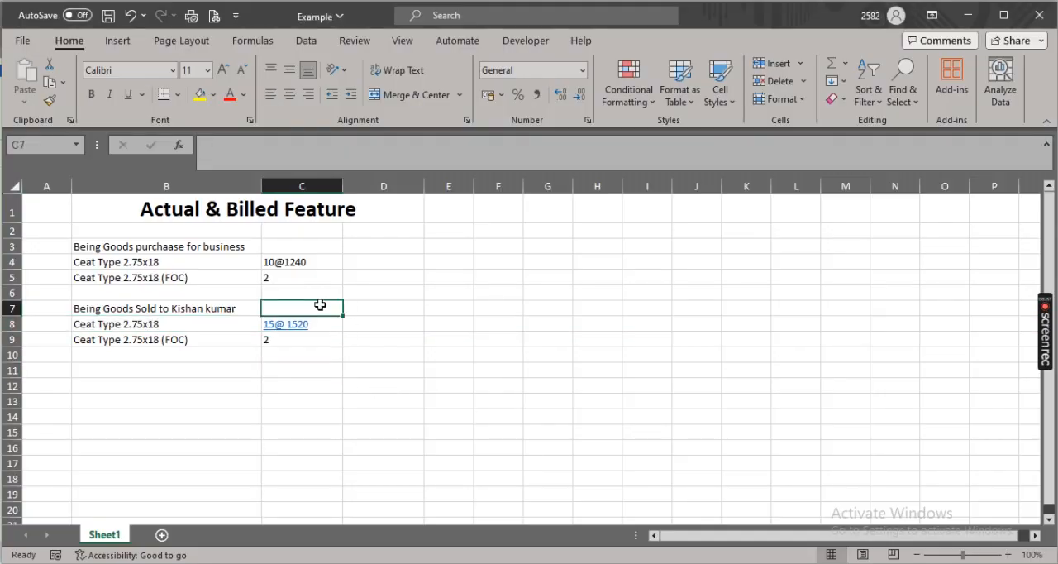
key("Up")
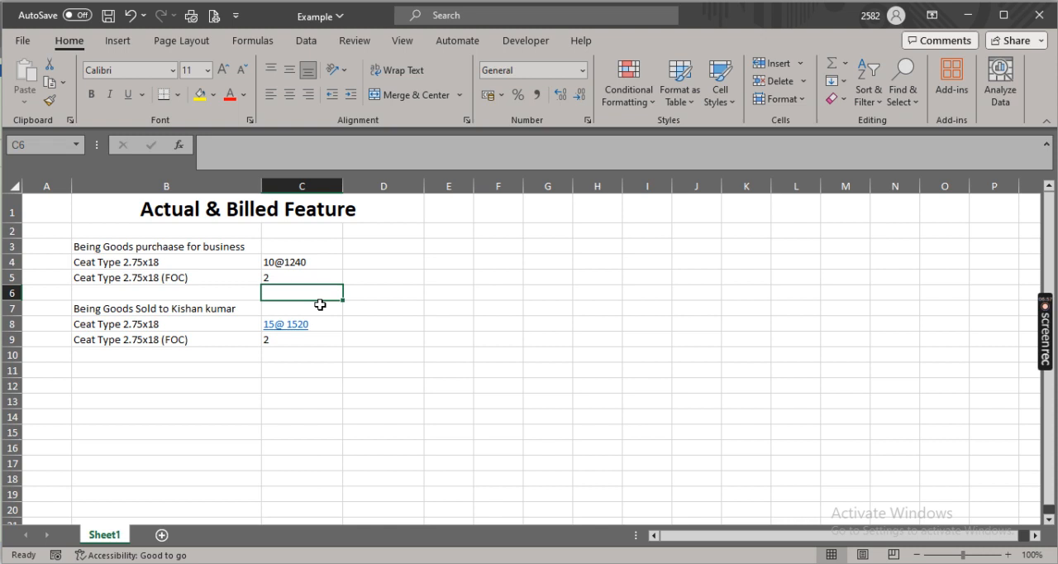
key("Down")
key("Down")
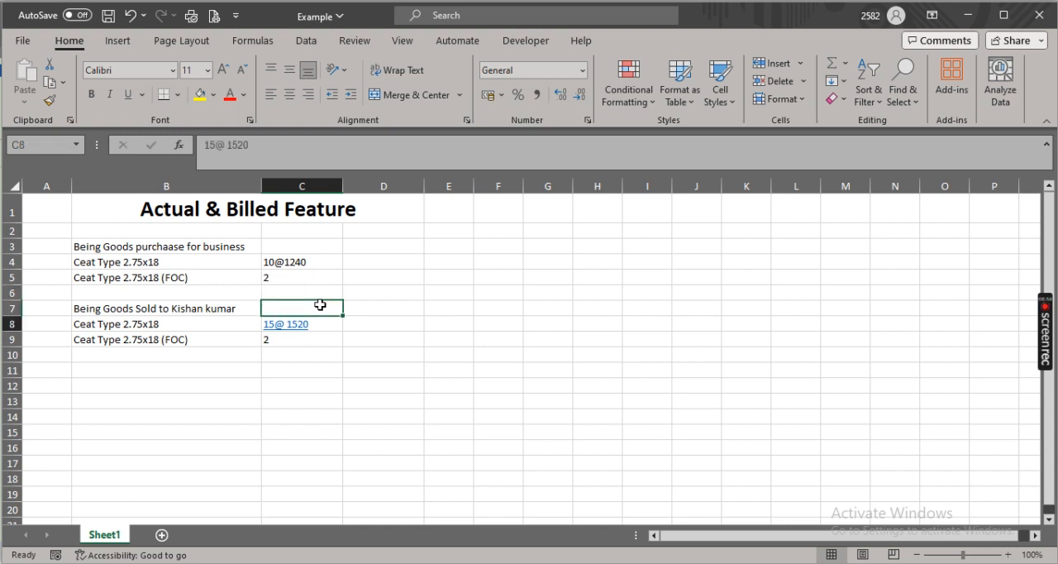
key("Down")
key("Down")
key("Down")
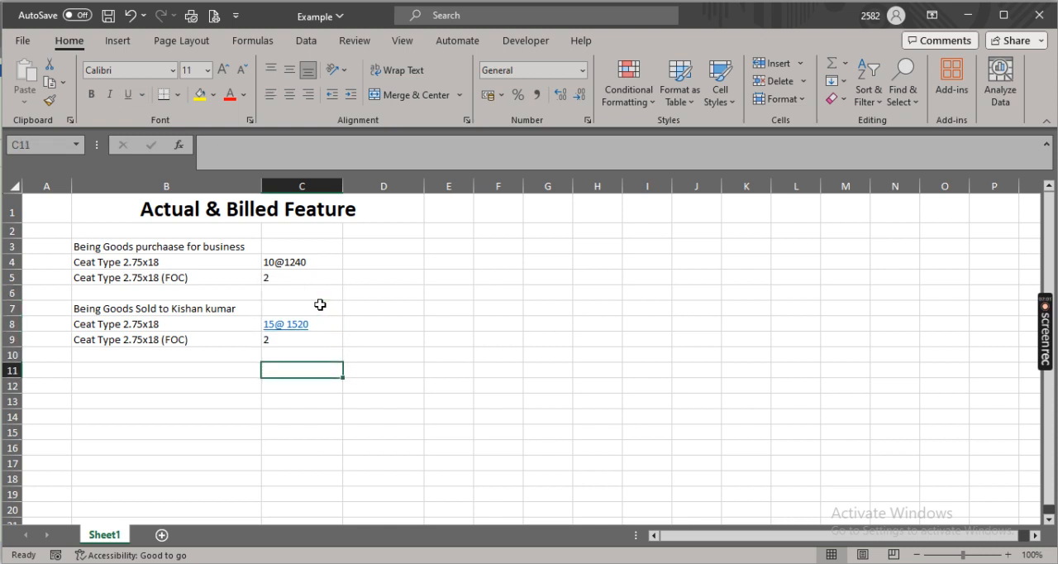
left_click(461, 326)
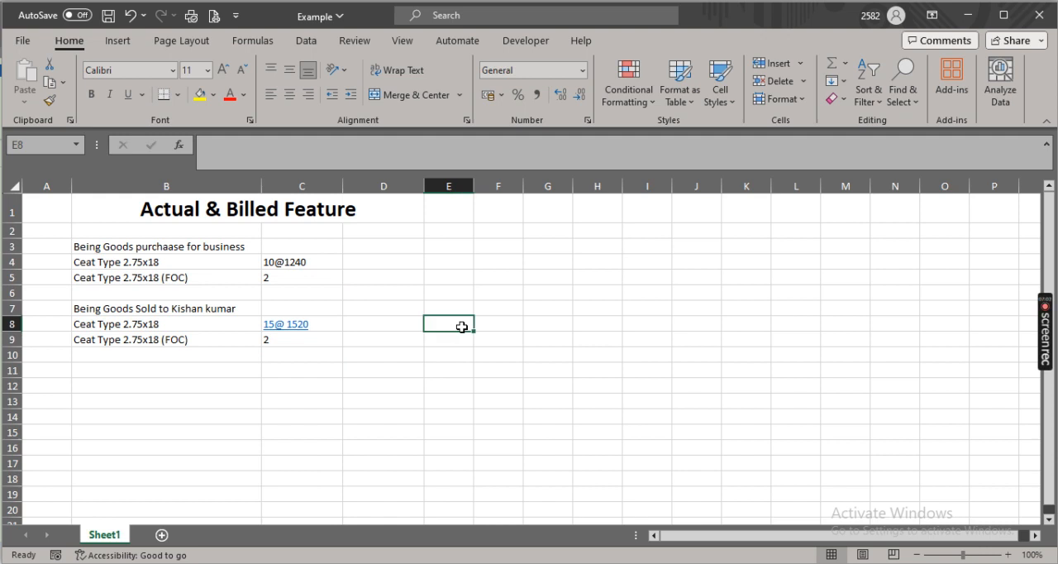
left_click(206, 302)
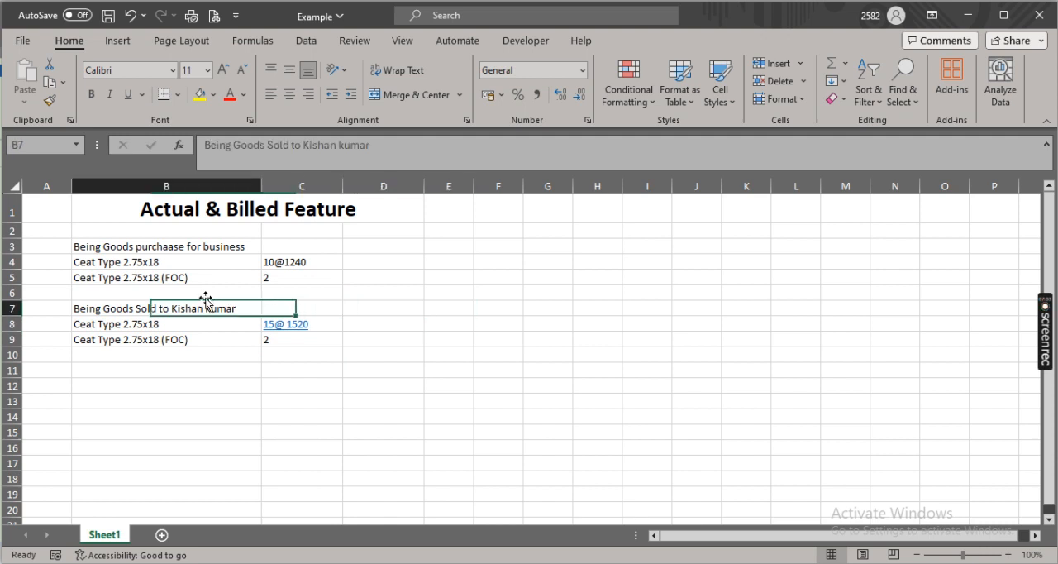
key("shift+Right")
key("shift+Down")
key("shift+Down")
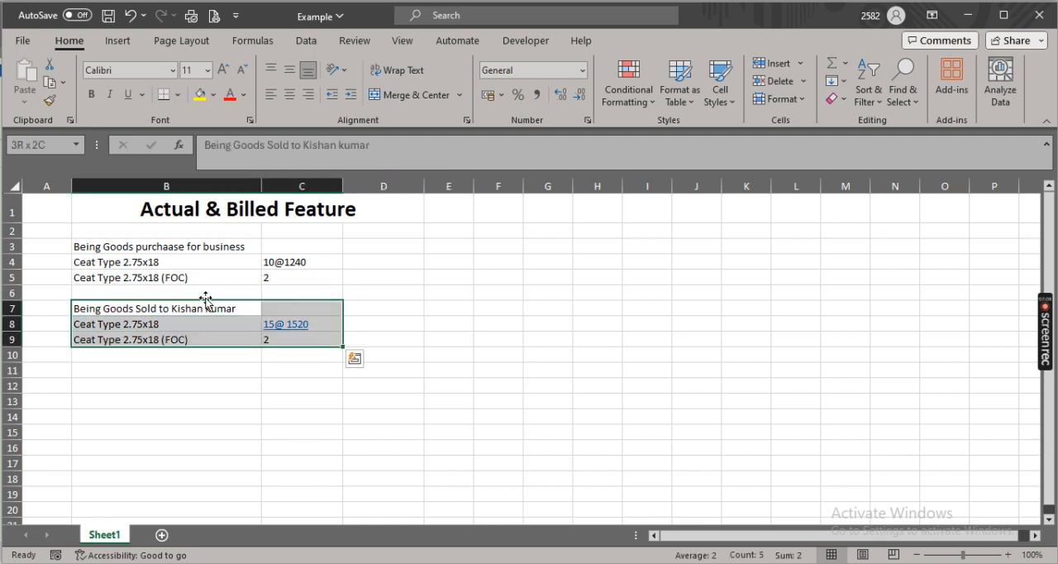
left_click(417, 335)
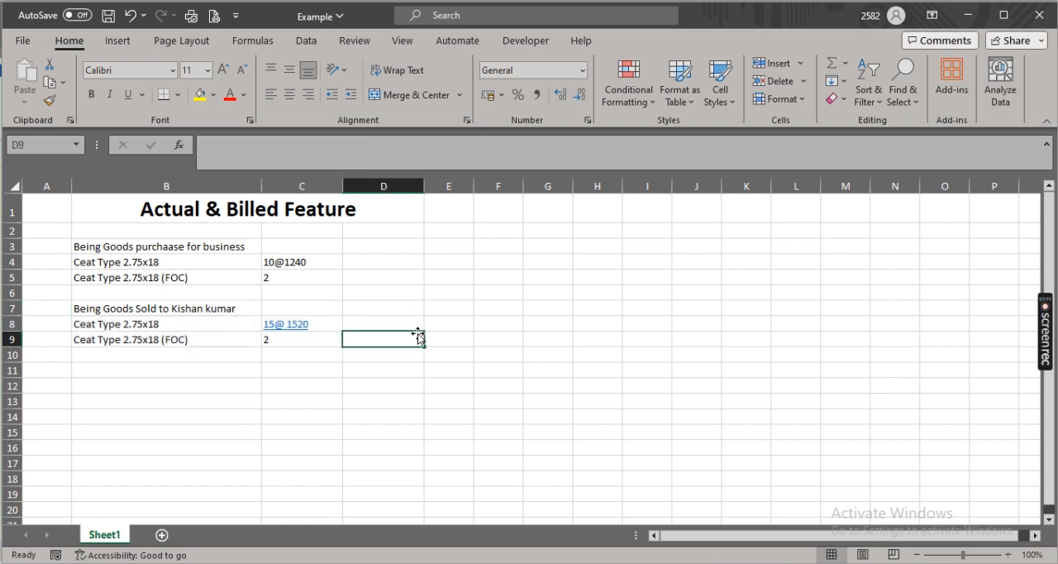
left_click(381, 322)
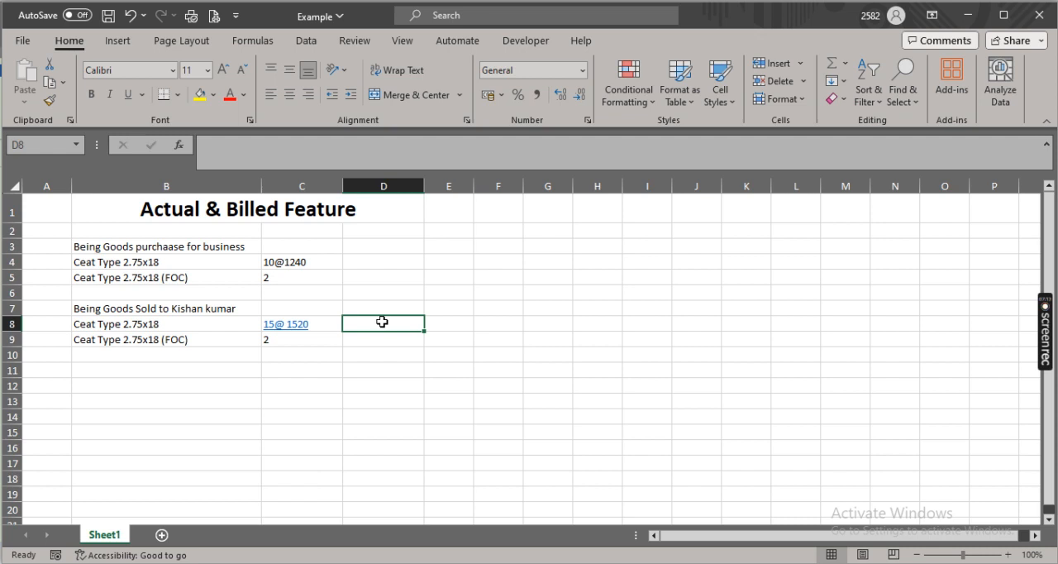